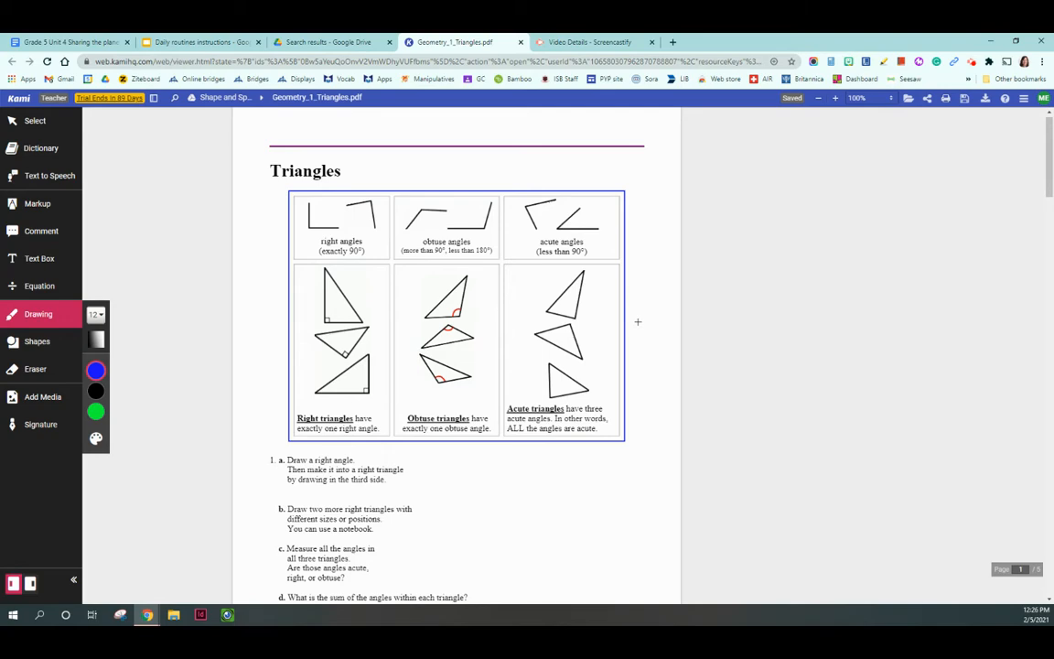
# Step: Look up the dictionary definition of the worksheet heading "Triangles"
pyautogui.scroll(-3, 638, 321)
pyautogui.scroll(-2, 638, 321)
pyautogui.scroll(5, 637, 321)
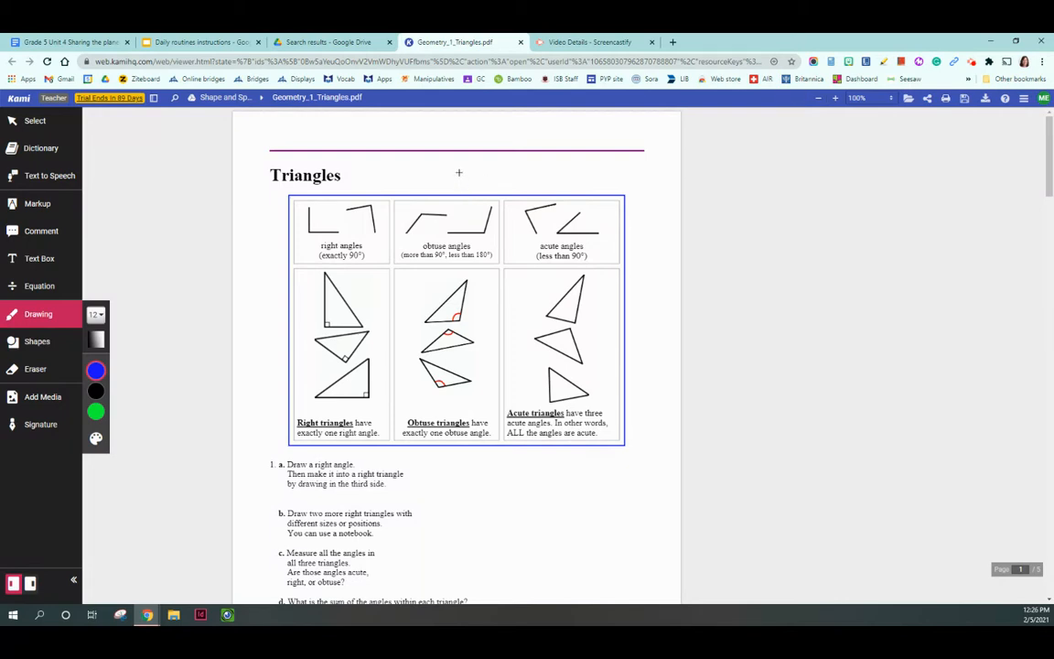
pyautogui.click(34, 124)
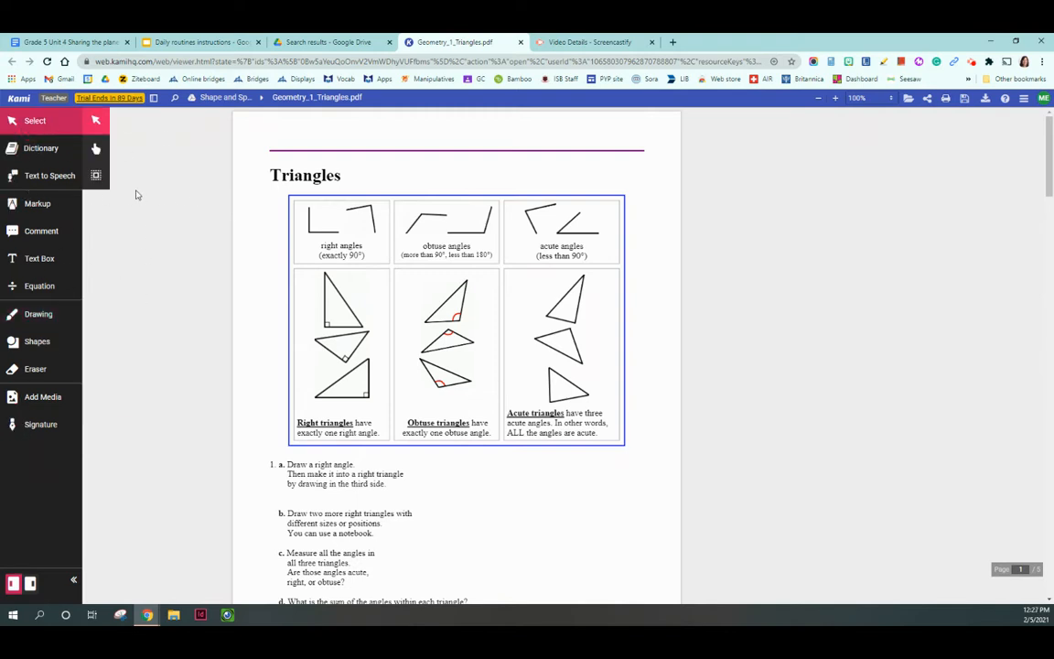
pyautogui.click(43, 151)
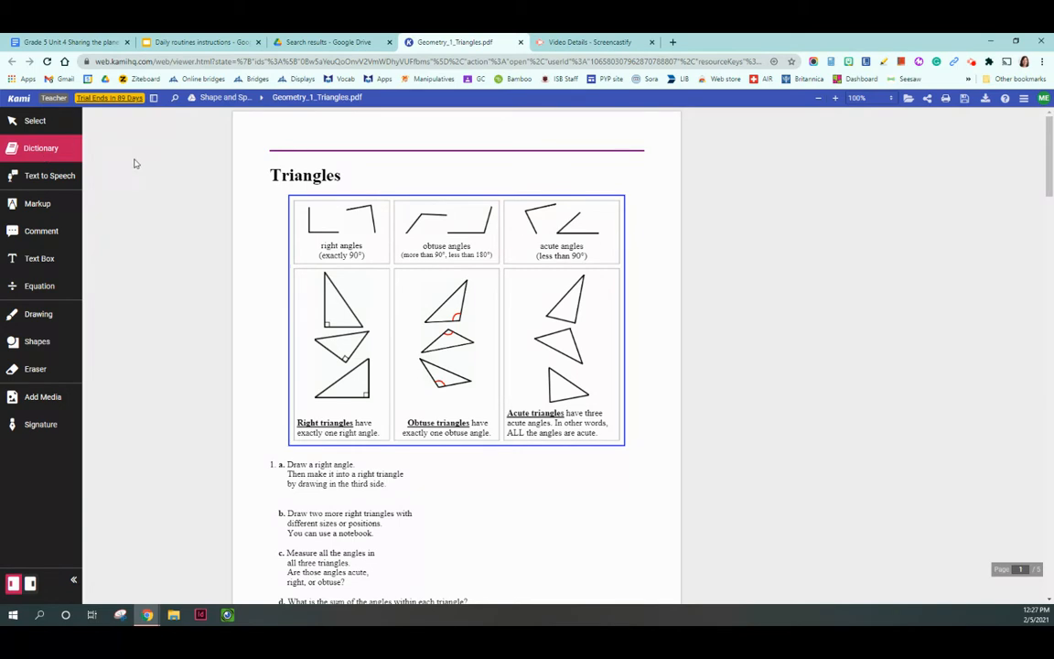
pyautogui.moveTo(268, 173); pyautogui.dragTo(345, 175)
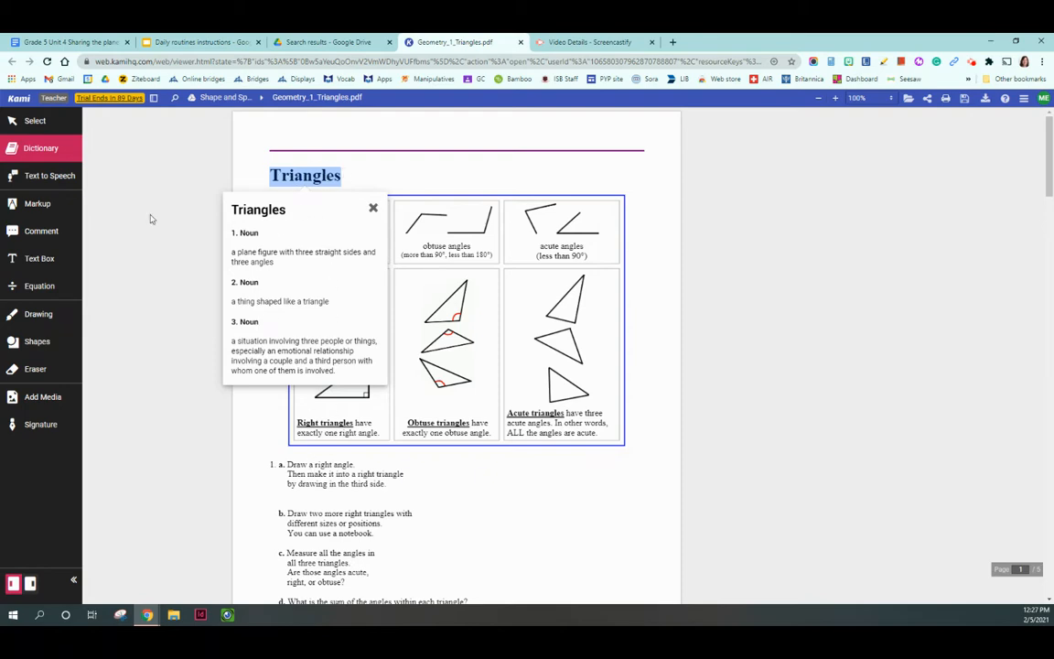
# Step: Highlight the first and third lines of question 1a in yellow and its second line in blue
pyautogui.click(50, 177)
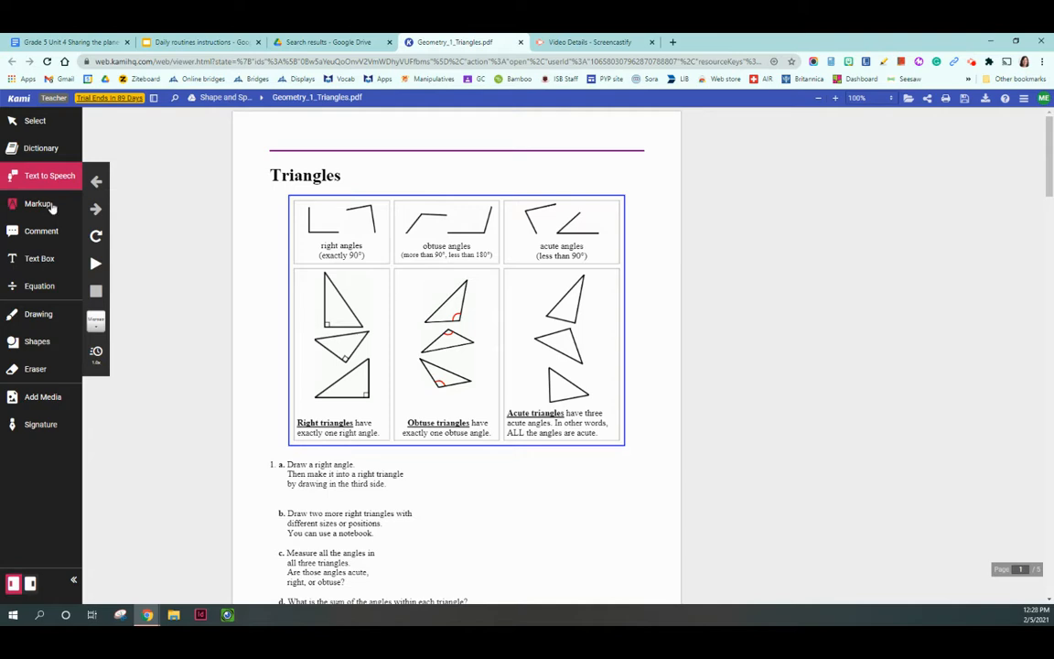
pyautogui.click(36, 207)
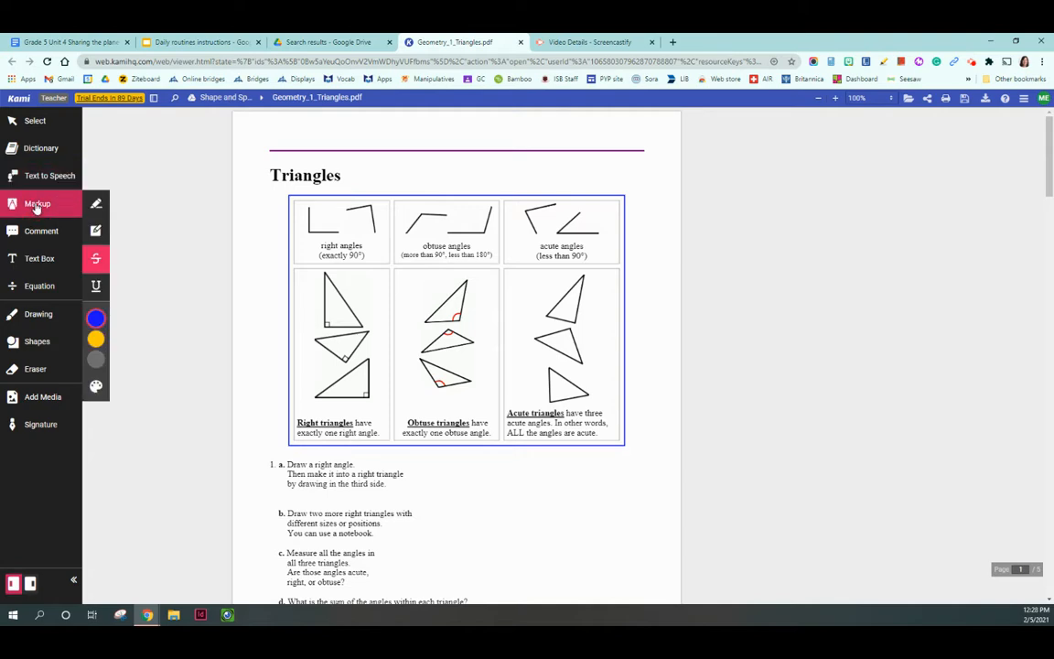
pyautogui.click(96, 207)
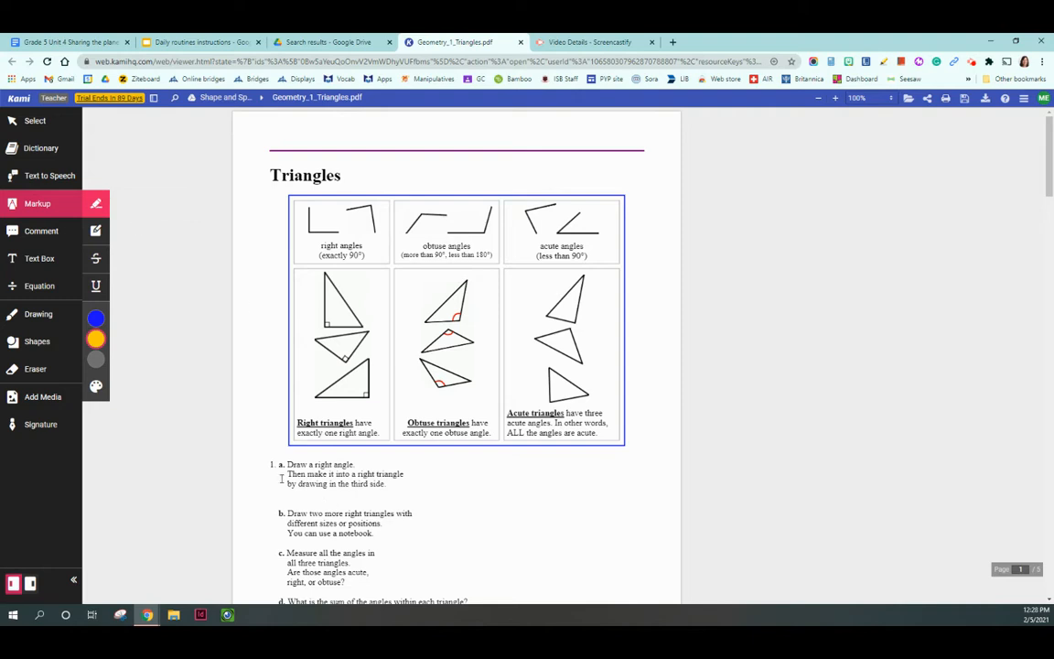
pyautogui.moveTo(283, 465); pyautogui.dragTo(351, 466)
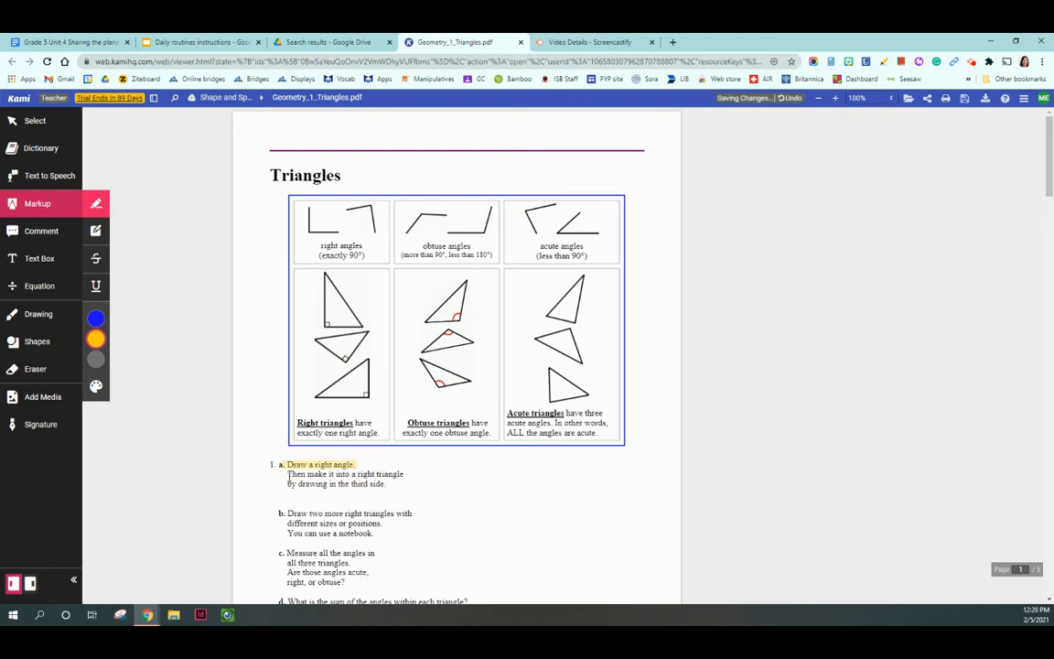
pyautogui.moveTo(286, 483); pyautogui.dragTo(383, 485)
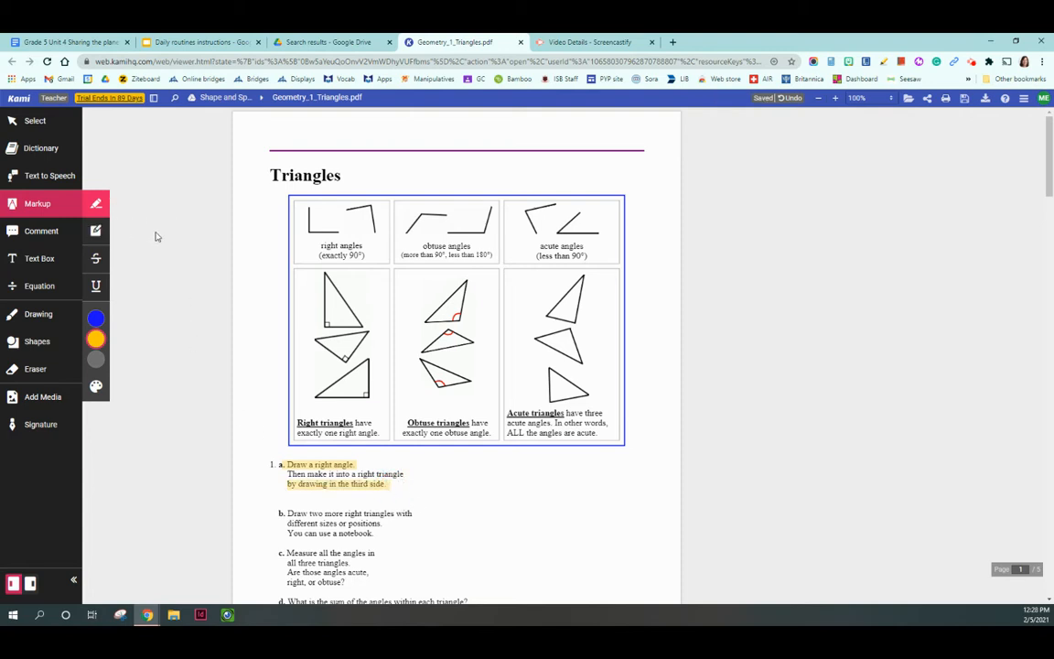
pyautogui.click(94, 319)
pyautogui.moveTo(287, 474); pyautogui.dragTo(403, 474)
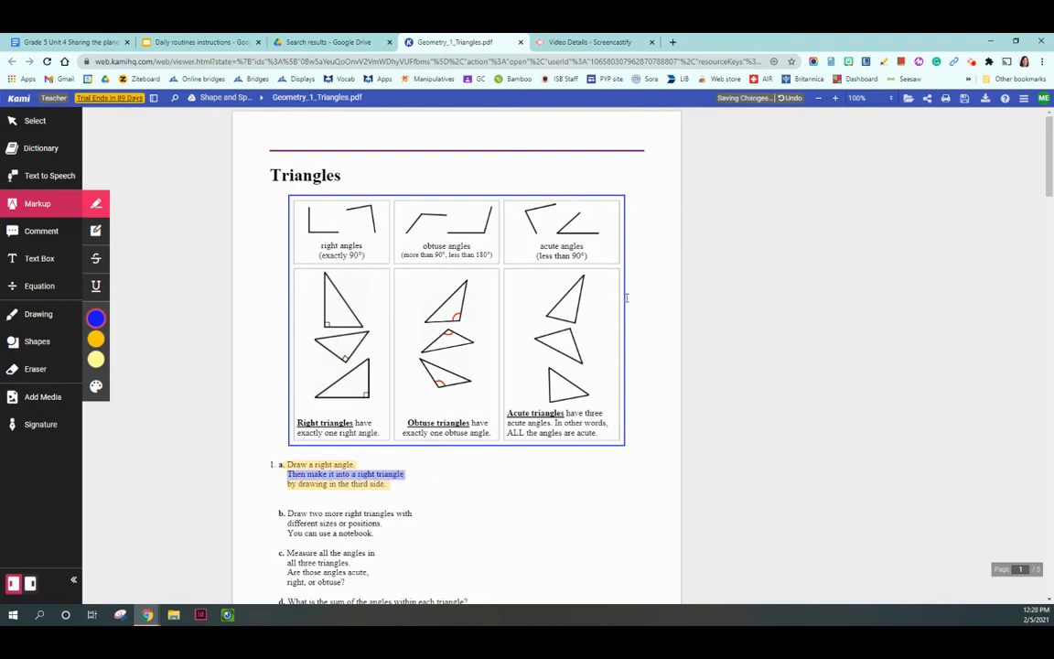
# Step: Cover the whole text of question 1b with a blue box highlight
pyautogui.click(835, 99)
pyautogui.click(835, 99)
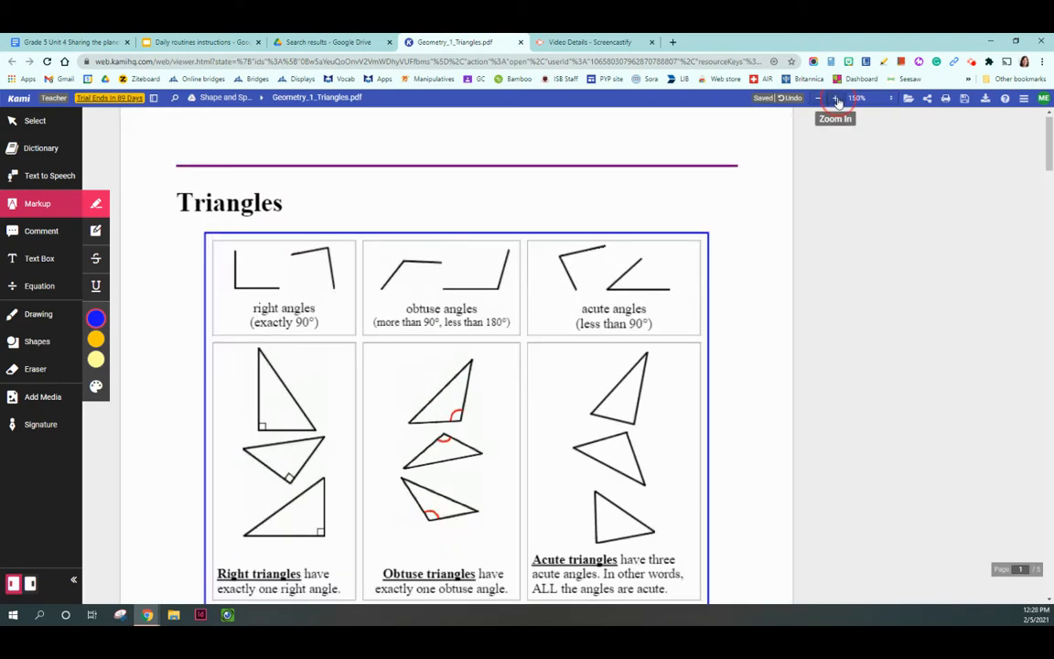
pyautogui.click(835, 98)
pyautogui.scroll(-5, 628, 321)
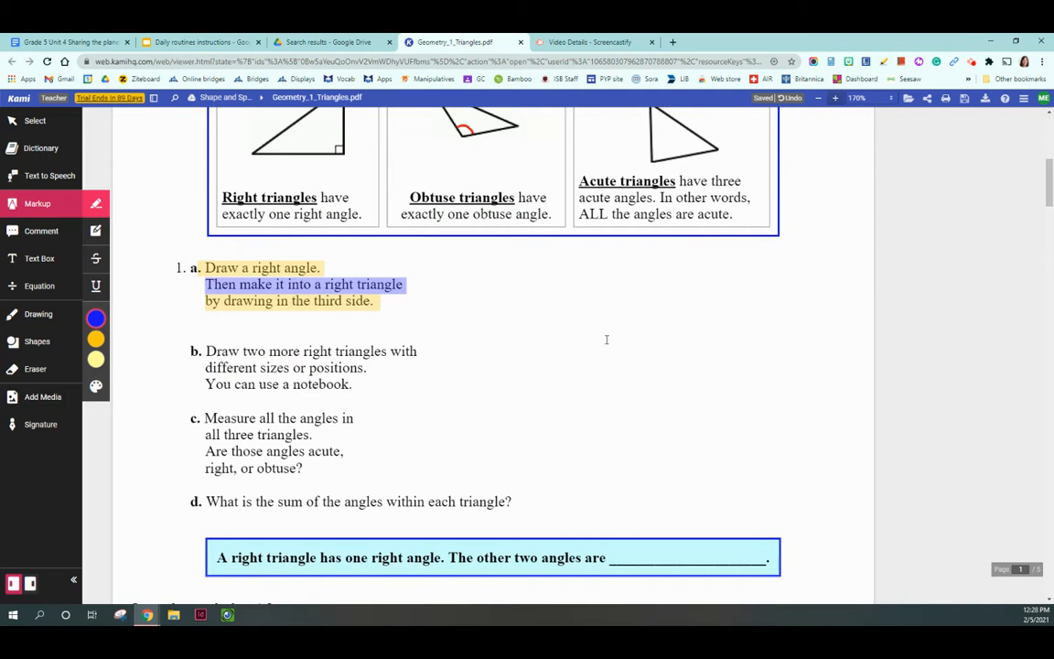
pyautogui.scroll(-1, 601, 346)
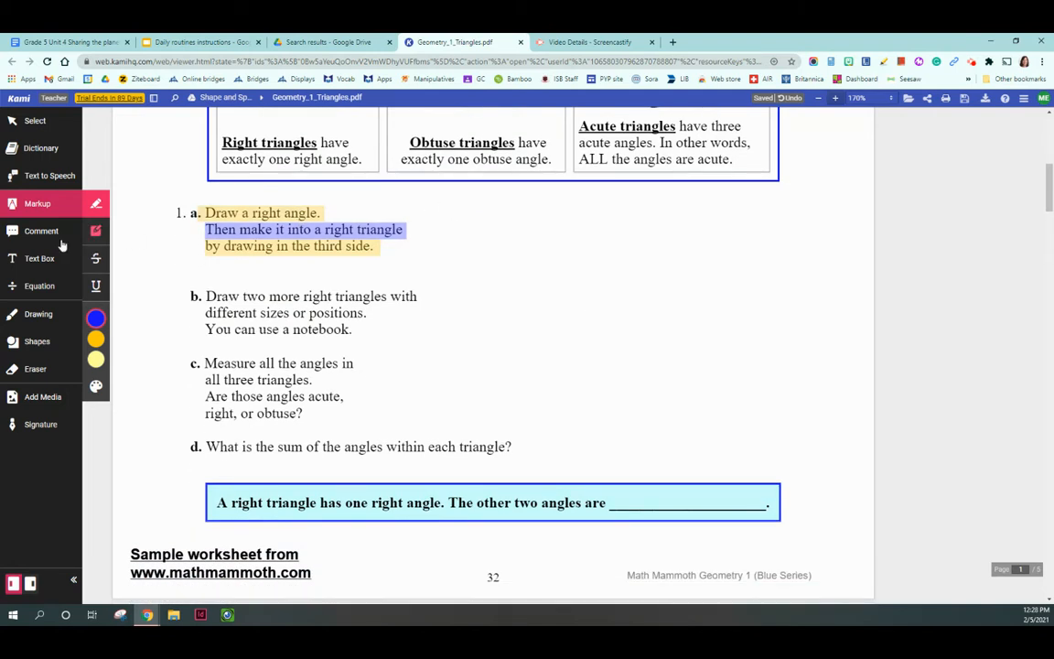
pyautogui.click(95, 233)
pyautogui.moveTo(179, 275); pyautogui.dragTo(459, 340)
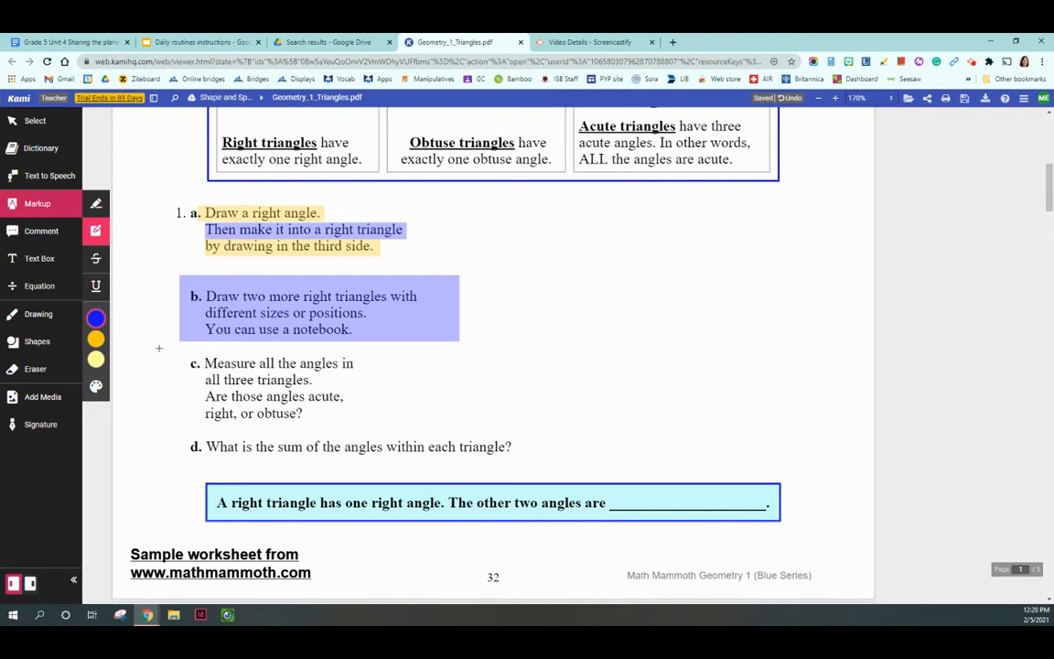
# Step: In question 1c, strike through "Measure all the angles in" and underline "Are those angles acute,"
pyautogui.click(95, 258)
pyautogui.moveTo(198, 363); pyautogui.dragTo(370, 364)
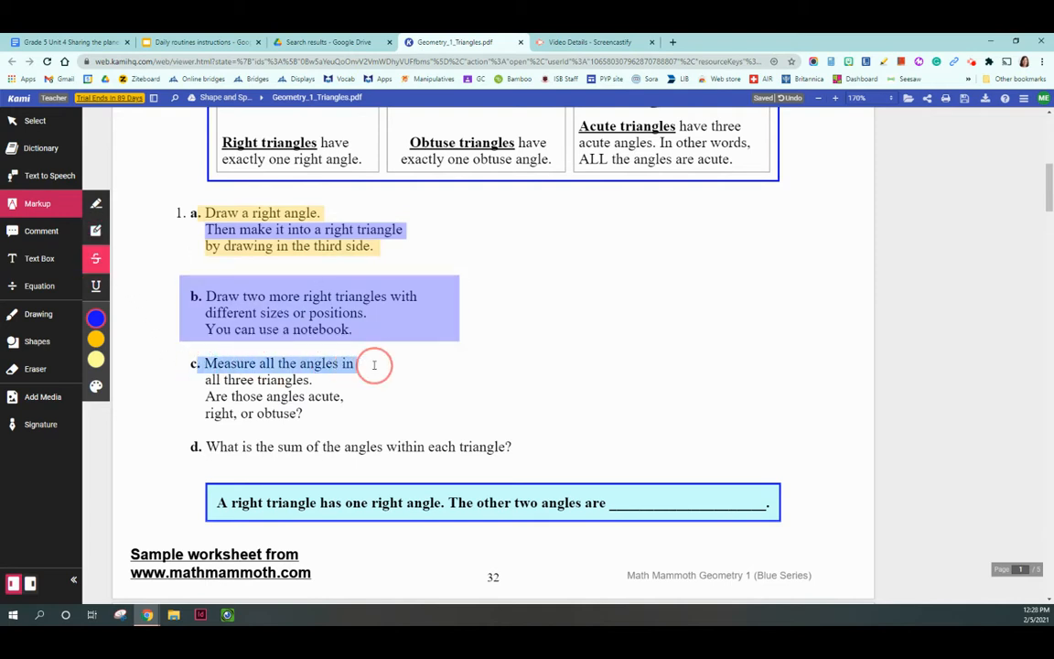
pyautogui.click(93, 289)
pyautogui.moveTo(194, 396); pyautogui.dragTo(394, 404)
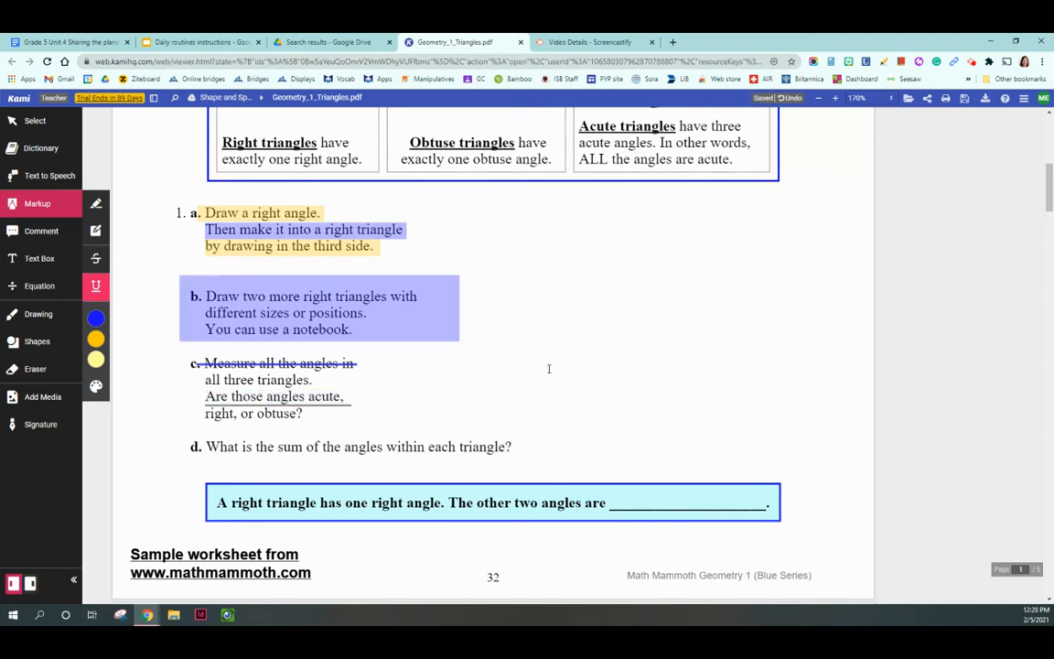
pyautogui.scroll(-1, 548, 350)
pyautogui.scroll(3, 547, 351)
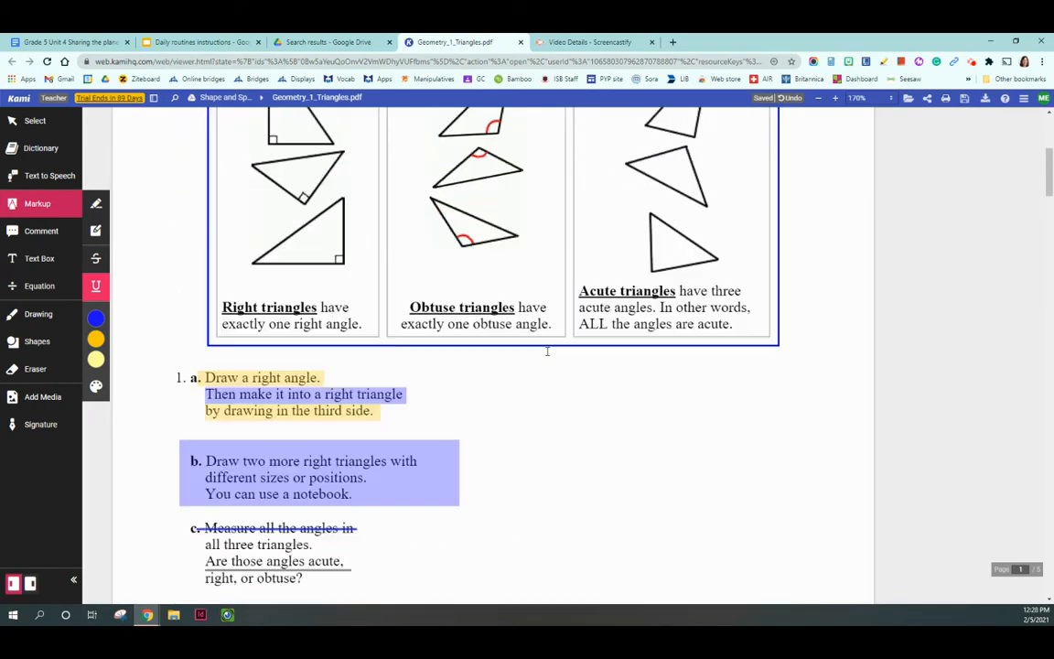
pyautogui.scroll(3, 547, 354)
pyautogui.scroll(-2, 567, 375)
pyautogui.scroll(-3, 567, 376)
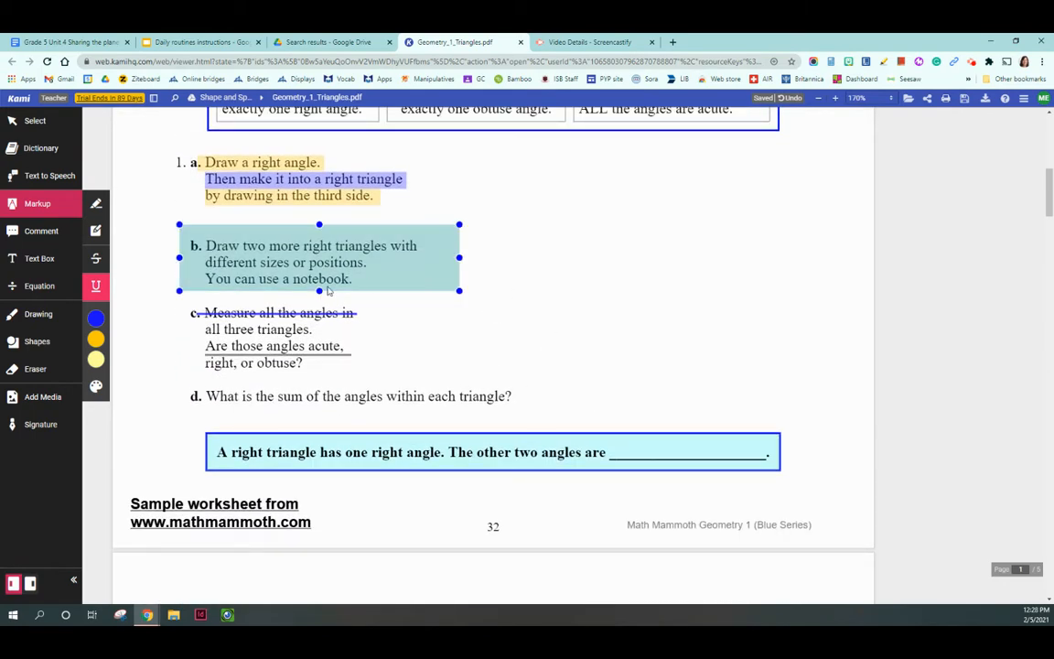
# Step: Attach the text comment "Please do this by tomorow!" to the sentence of question 1d
pyautogui.click(41, 231)
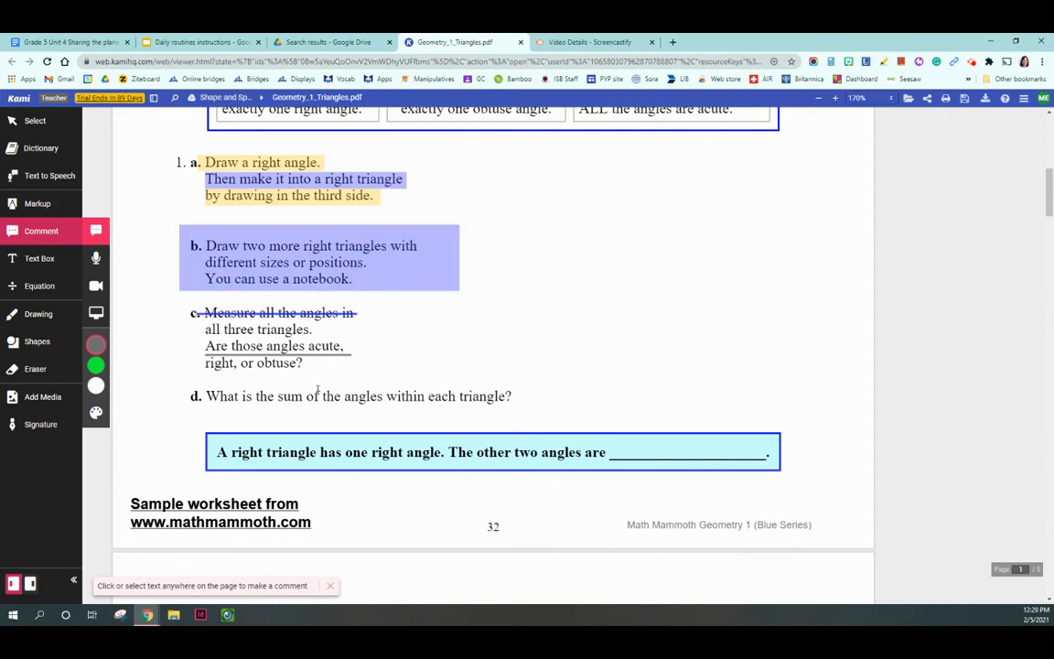
pyautogui.moveTo(198, 396); pyautogui.dragTo(523, 395)
pyautogui.scroll(-3, 527, 396)
pyautogui.click(914, 275)
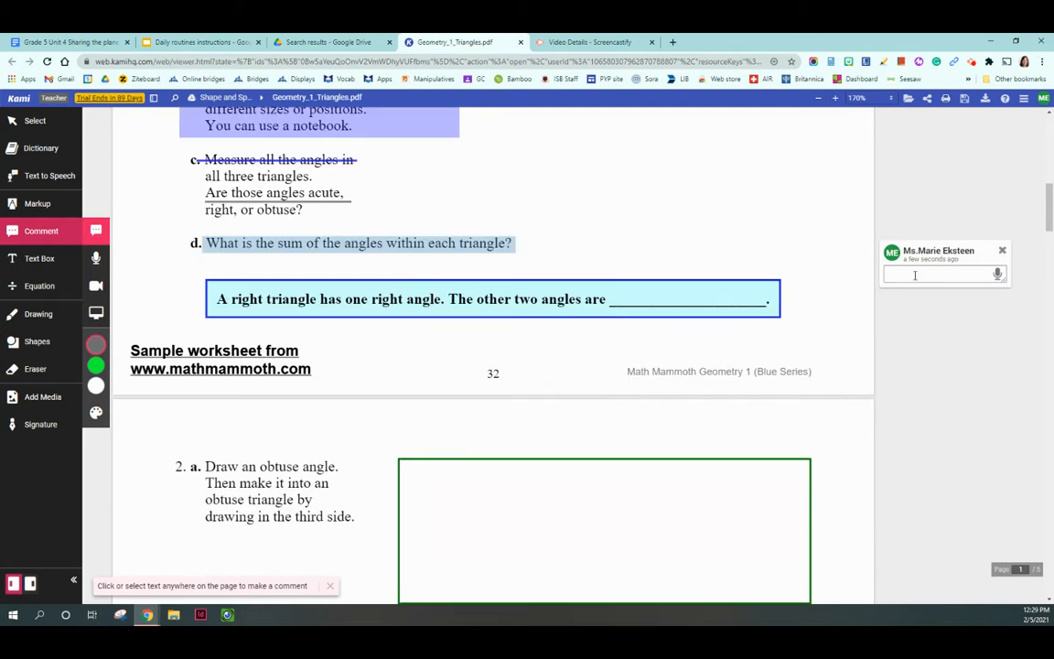
pyautogui.write('Please do this by tomorrow!')
pyautogui.press('Return')
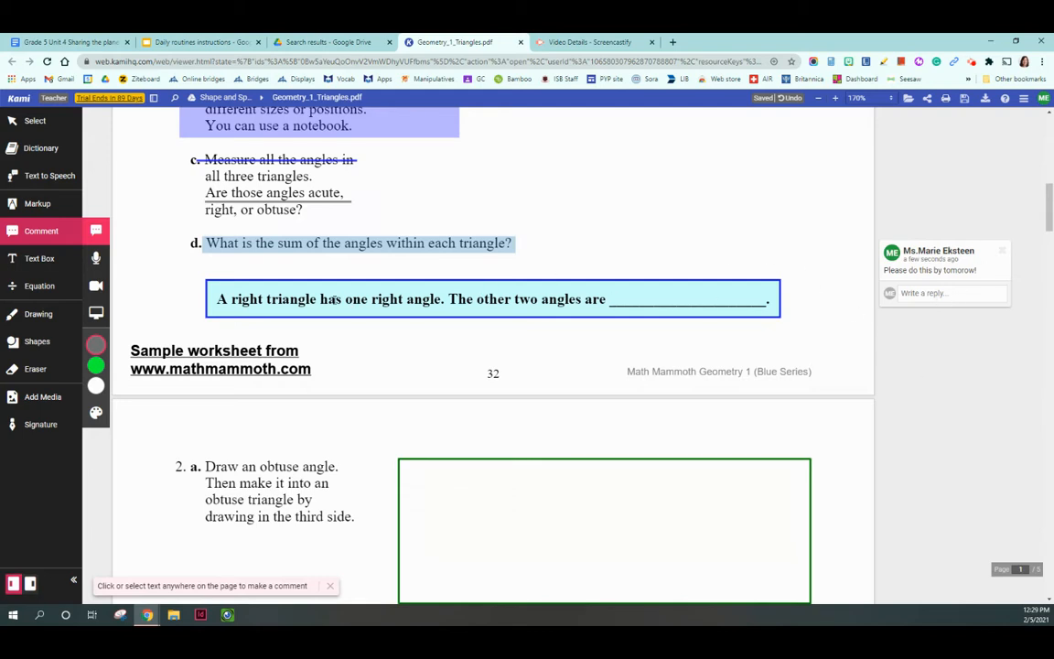
# Step: Record an audio comment on the text of question 2a, allowing microphone access
pyautogui.click(97, 263)
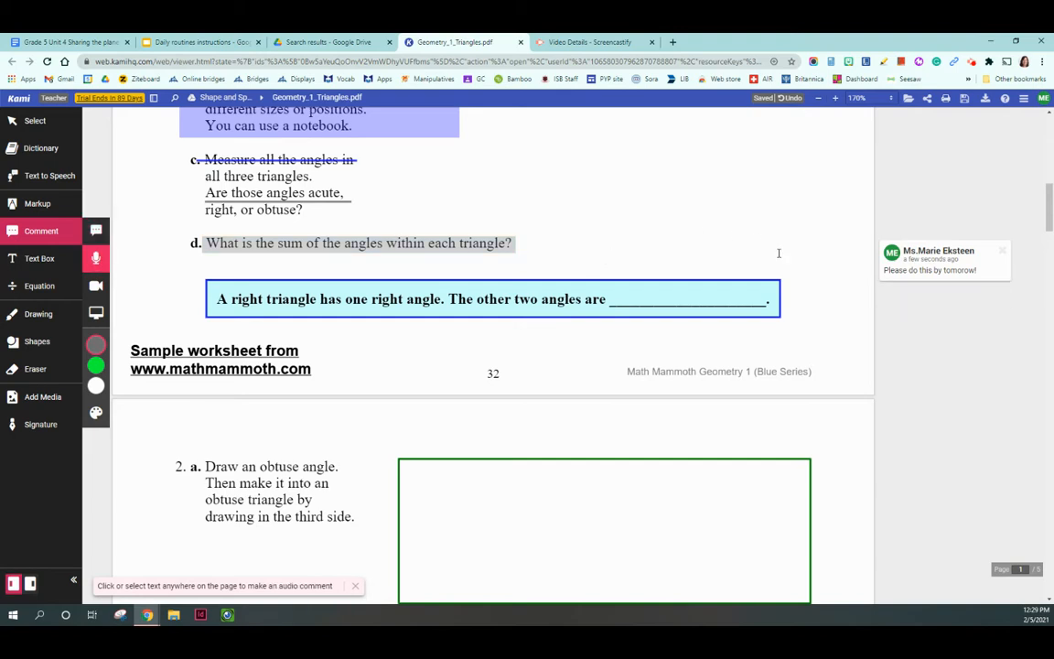
pyautogui.scroll(-3, 311, 340)
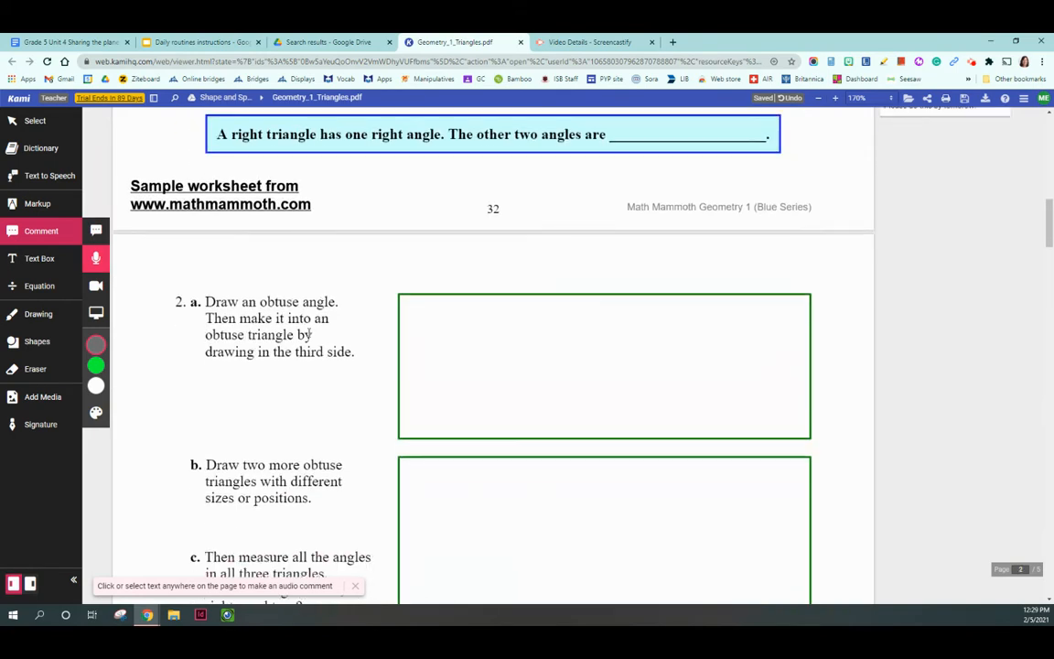
pyautogui.moveTo(203, 297); pyautogui.dragTo(362, 349)
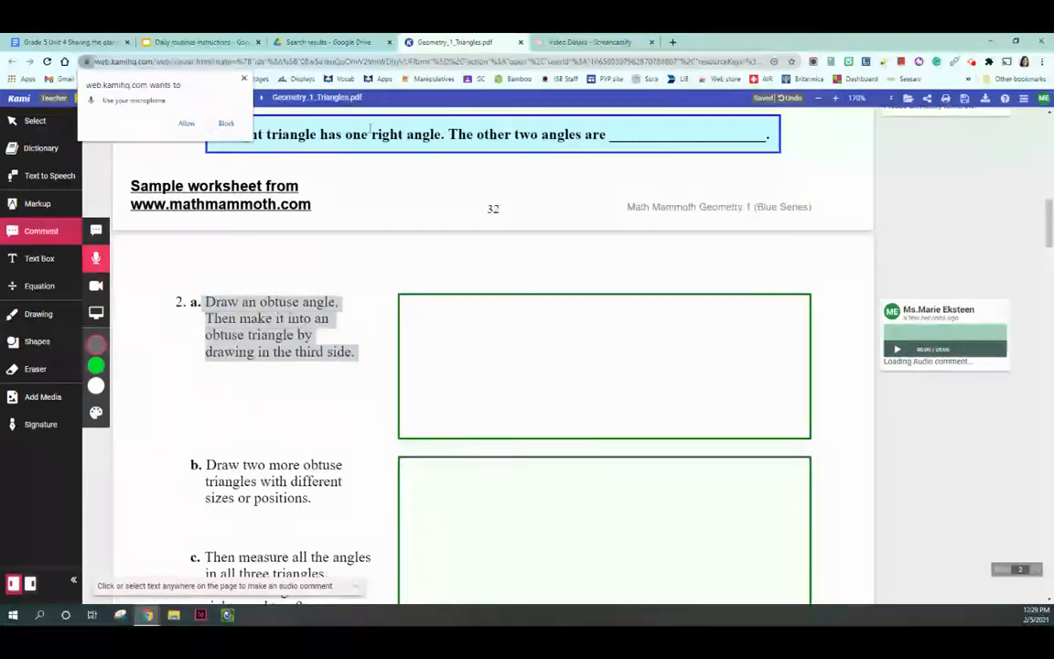
pyautogui.click(186, 123)
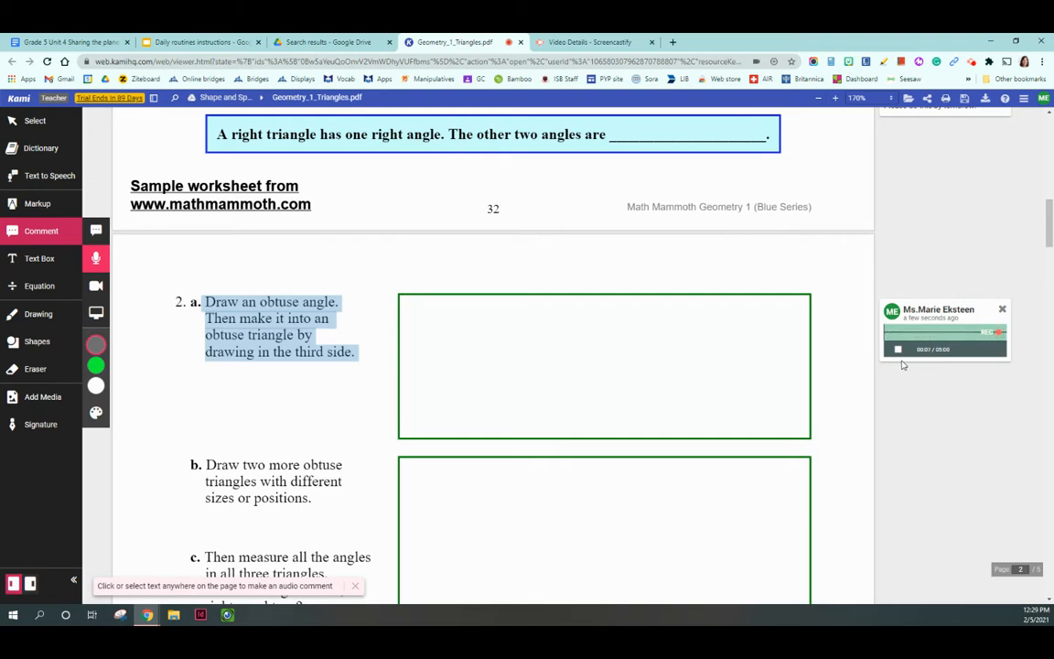
pyautogui.click(897, 350)
pyautogui.scroll(-1, 946, 405)
pyautogui.click(953, 316)
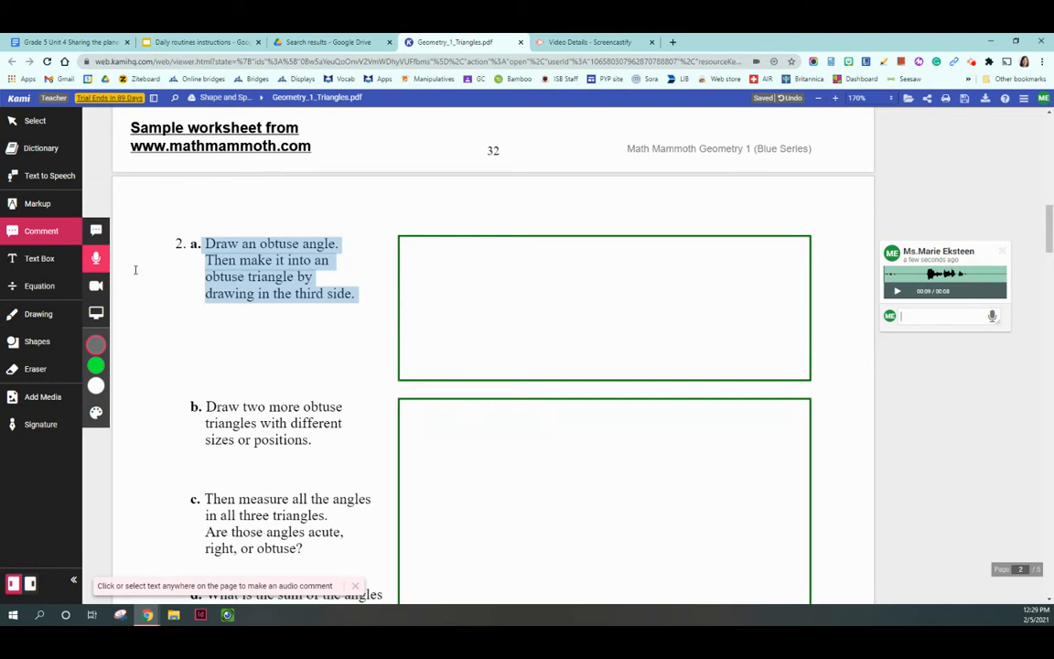
# Step: Record a video comment on the text of question 2b, allowing the requested access
pyautogui.click(93, 287)
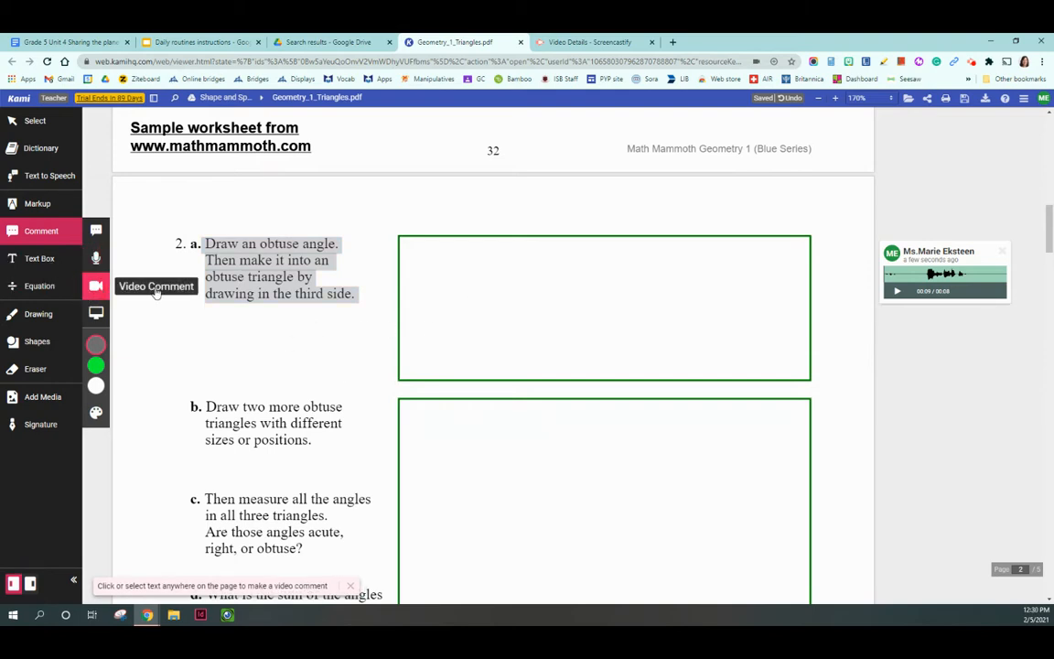
pyautogui.click(311, 299)
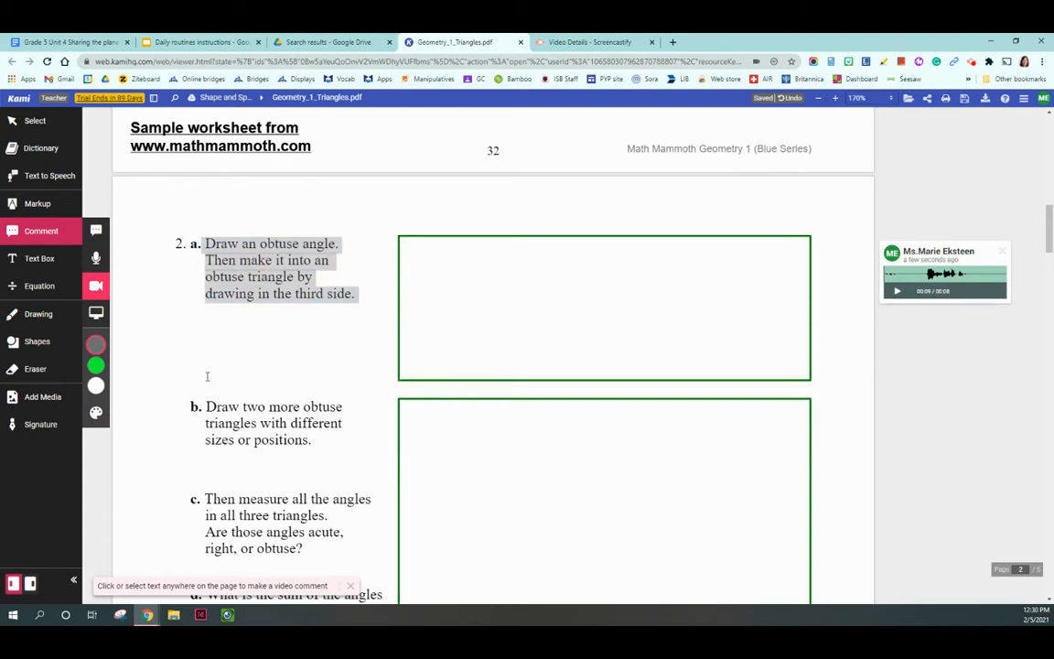
pyautogui.moveTo(208, 405); pyautogui.dragTo(340, 430)
pyautogui.click(184, 124)
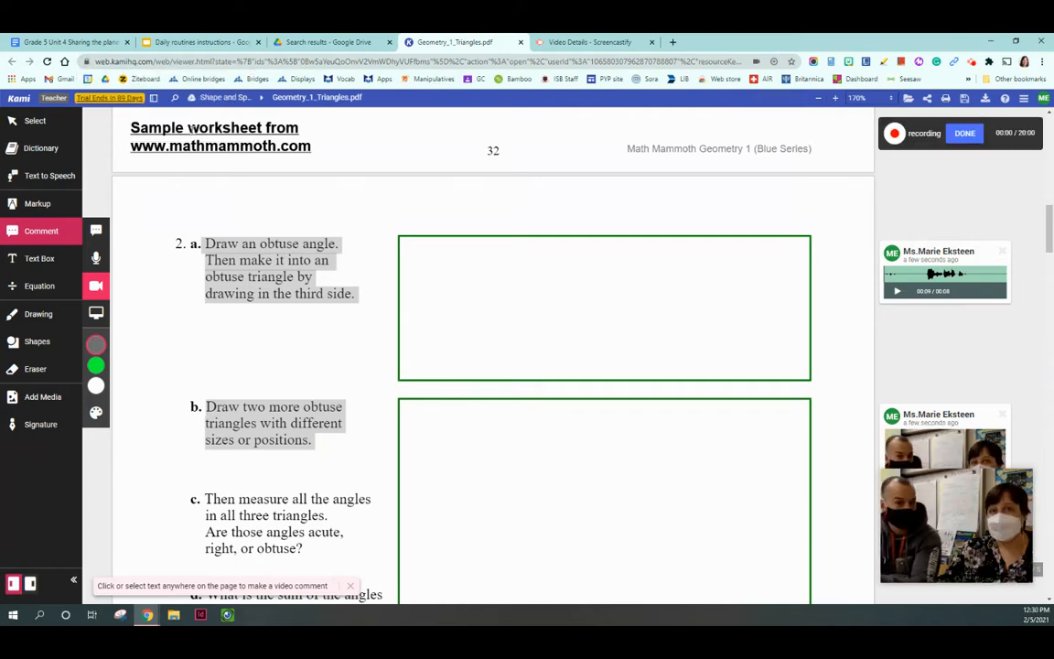
pyautogui.moveTo(939, 413)
pyautogui.mouseDown()
pyautogui.moveTo(937, 403)
pyautogui.moveTo(941, 412)
pyautogui.mouseUp()
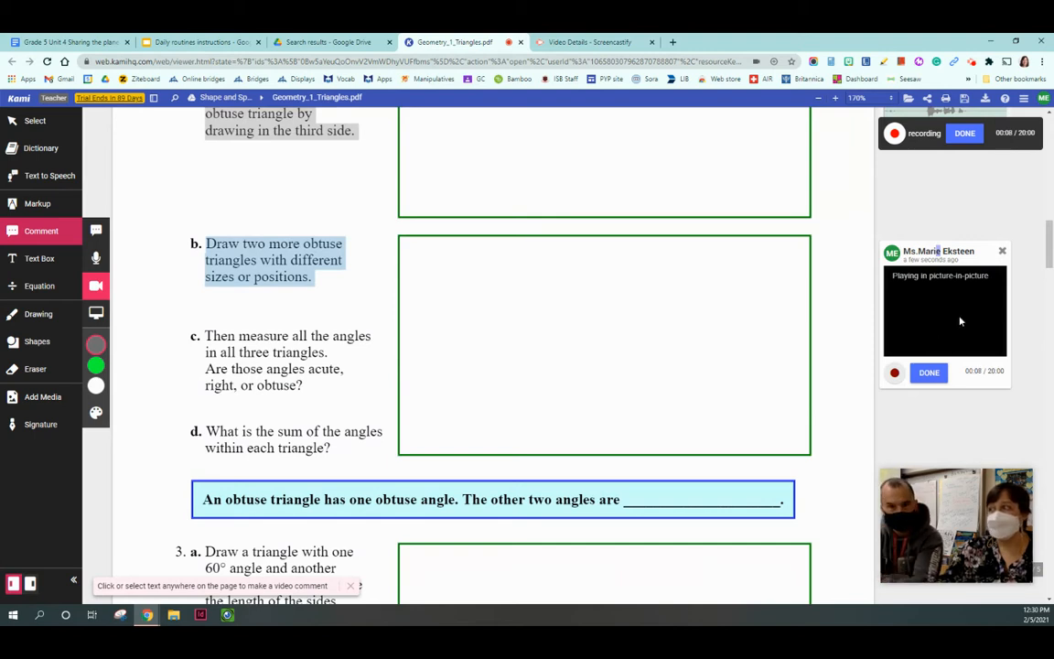
pyautogui.click(928, 372)
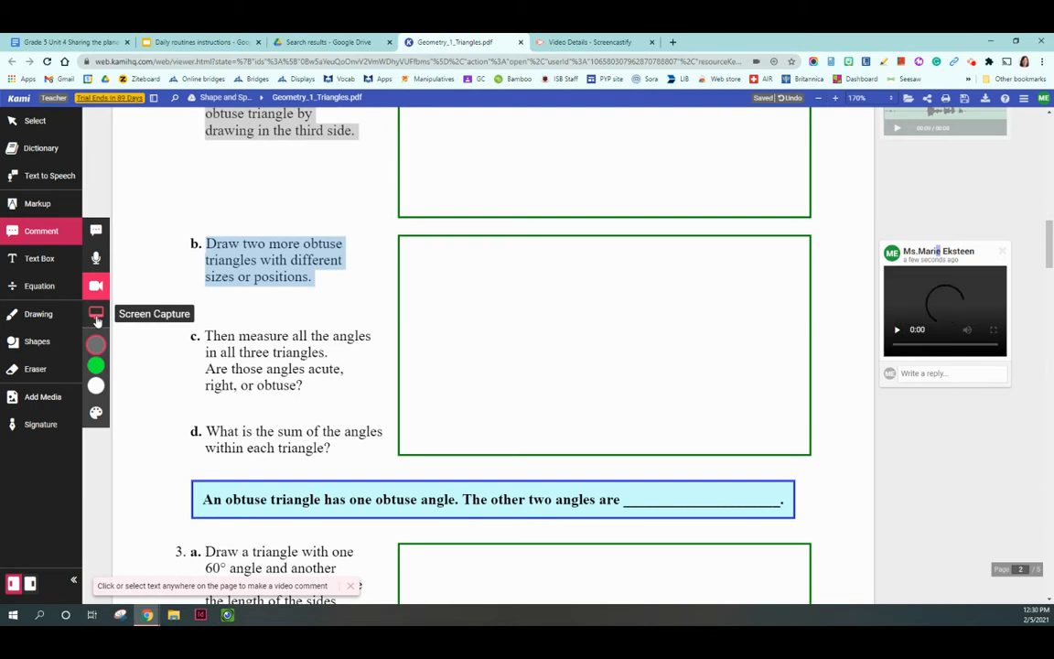
pyautogui.click(61, 259)
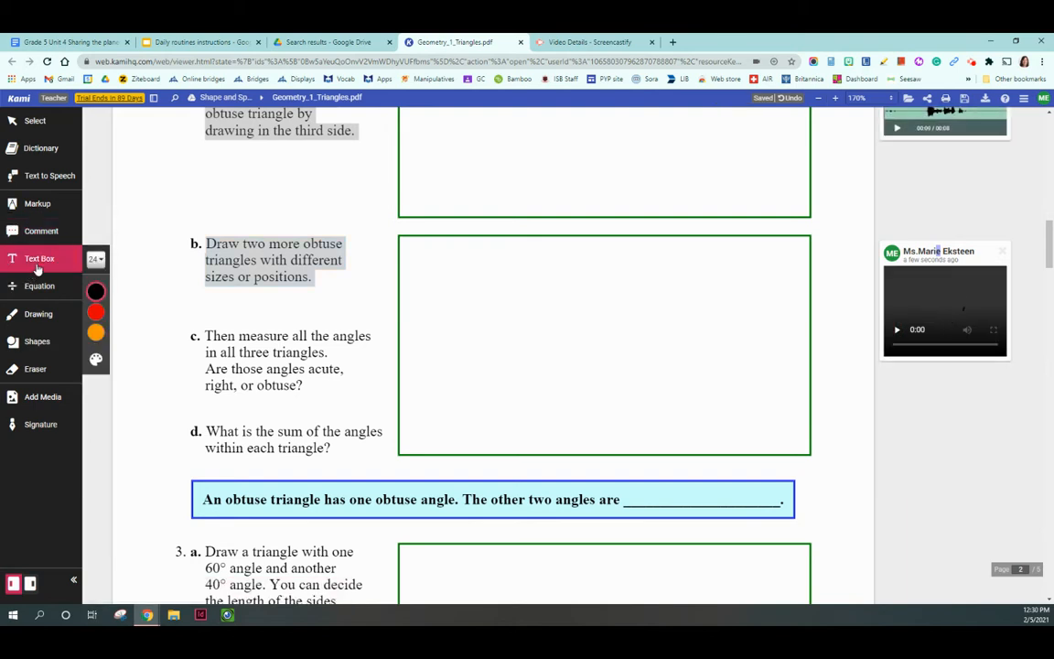
pyautogui.scroll(1, 333, 297)
pyautogui.scroll(4, 334, 297)
pyautogui.scroll(-2, 347, 308)
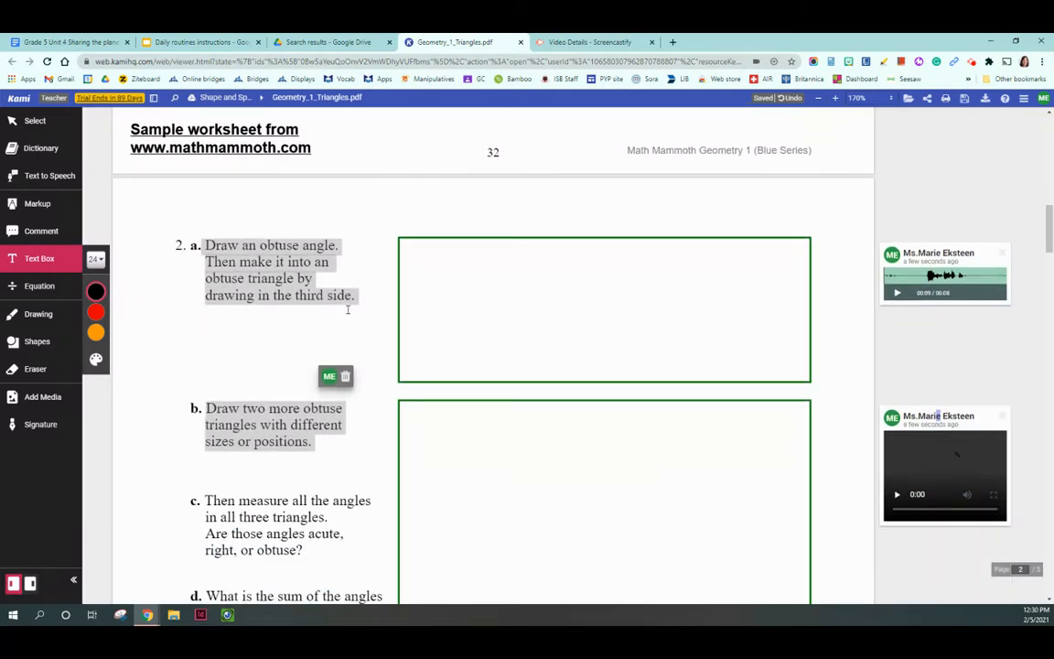
pyautogui.scroll(-4, 350, 308)
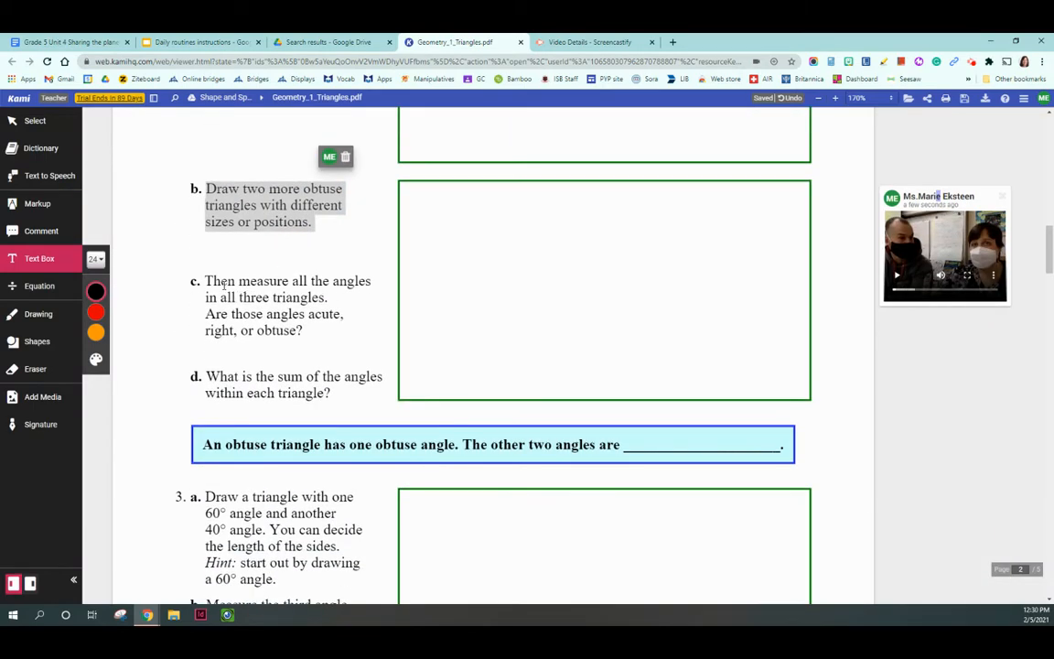
# Step: Cover the text of question 2c with white strokes of thickness 12, using the Drawing tool
pyautogui.click(37, 316)
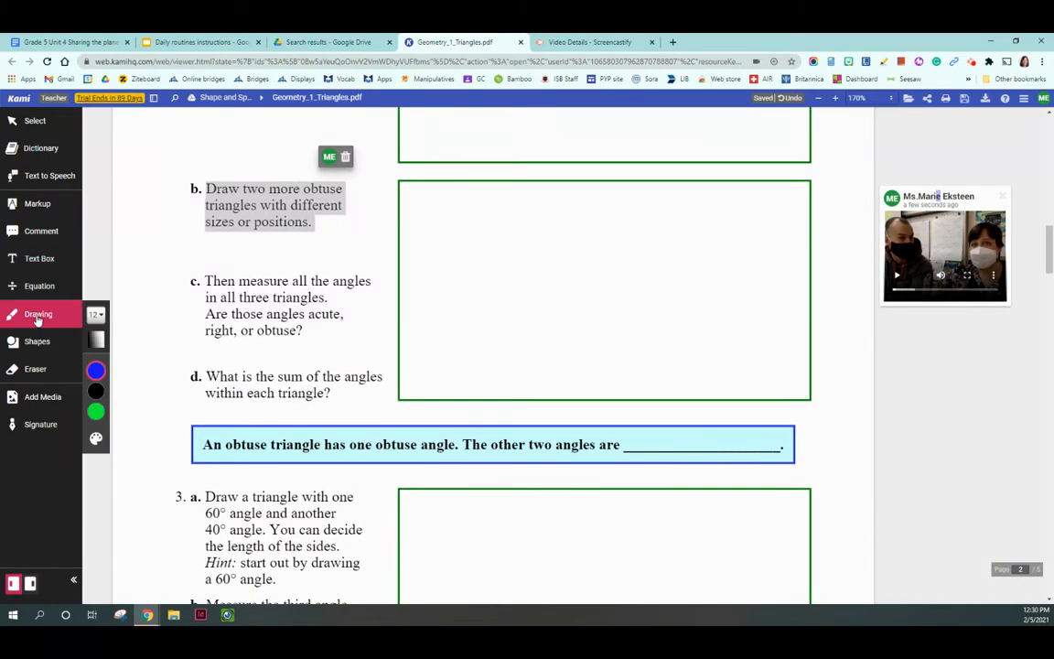
pyautogui.moveTo(105, 376)
pyautogui.click(178, 370)
pyautogui.moveTo(339, 279)
pyautogui.mouseDown()
pyautogui.moveTo(266, 283)
pyautogui.moveTo(323, 331)
pyautogui.moveTo(304, 301)
pyautogui.moveTo(199, 300)
pyautogui.moveTo(224, 301)
pyautogui.moveTo(194, 280)
pyautogui.moveTo(336, 301)
pyautogui.moveTo(208, 335)
pyautogui.moveTo(341, 280)
pyautogui.moveTo(310, 308)
pyautogui.moveTo(299, 297)
pyautogui.mouseUp()
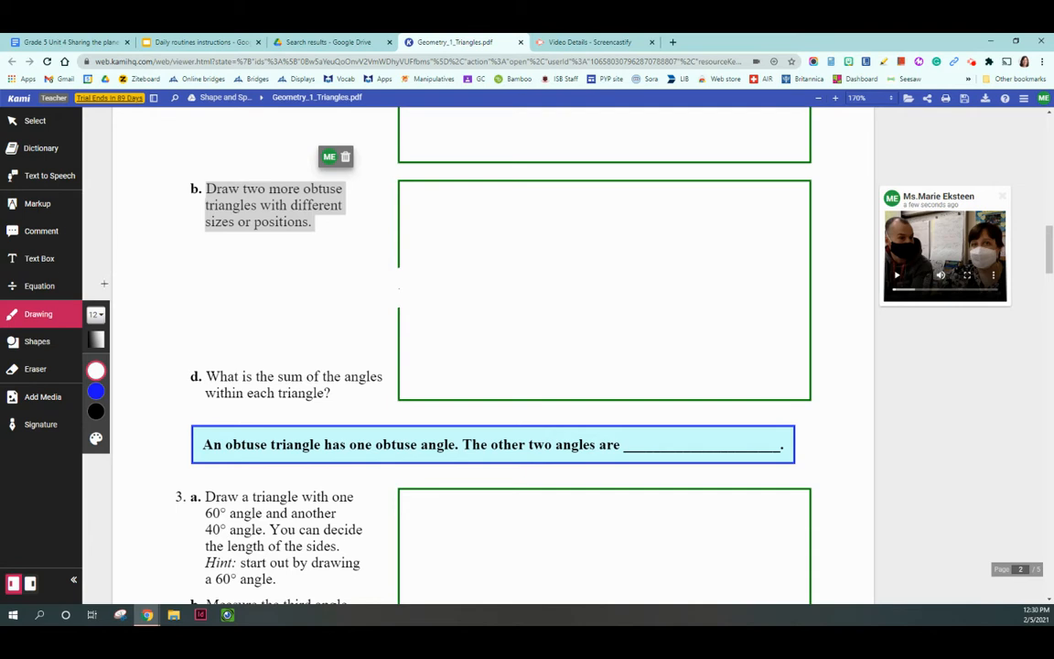
# Step: Add a text box reading "Hello" just below the text of question 2b
pyautogui.click(41, 258)
pyautogui.click(164, 249)
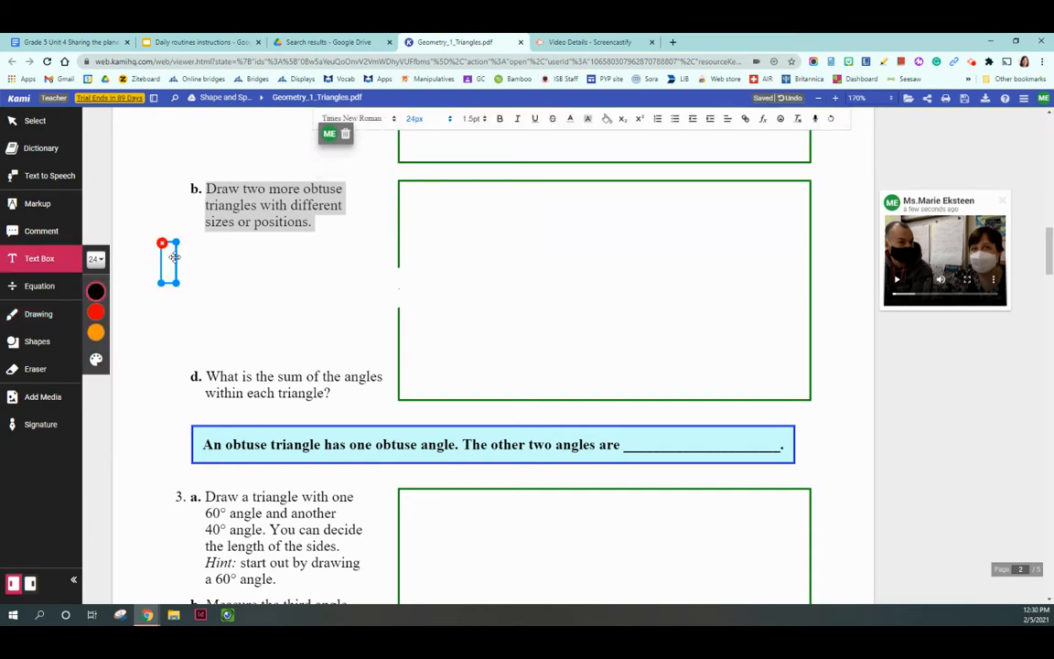
pyautogui.write('tHIS I')
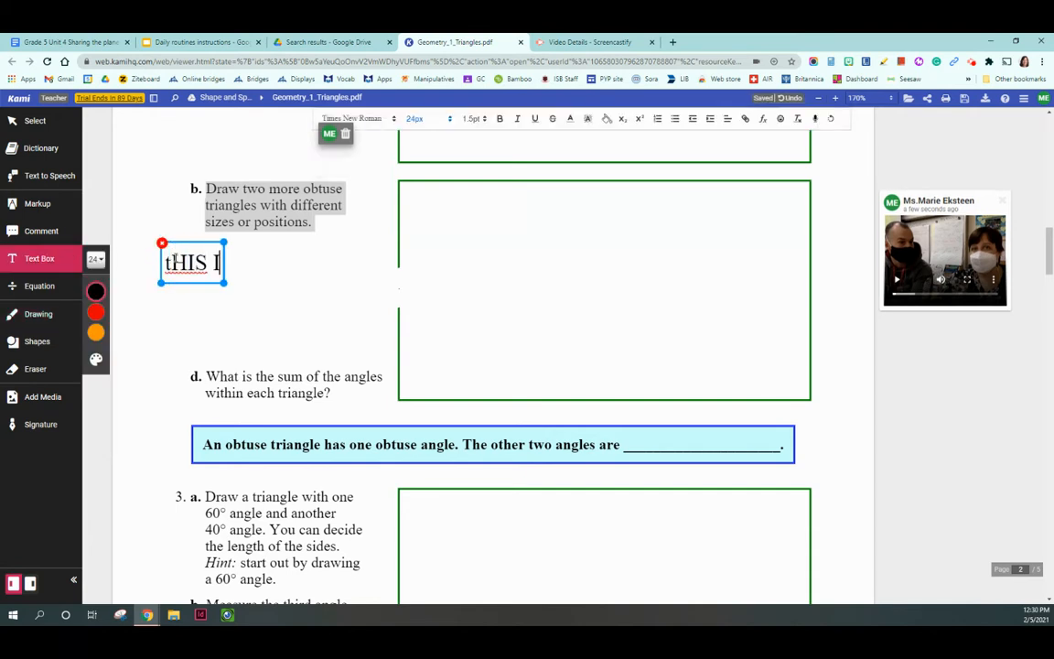
pyautogui.press('BackSpace')
pyautogui.press('BackSpace')
pyautogui.press('BackSpace')
pyautogui.press('BackSpace')
pyautogui.press('BackSpace')
pyautogui.write('hELL')
pyautogui.press('BackSpace')
pyautogui.press('BackSpace')
pyautogui.press('BackSpace')
pyautogui.press('BackSpace')
pyautogui.write('Hello')
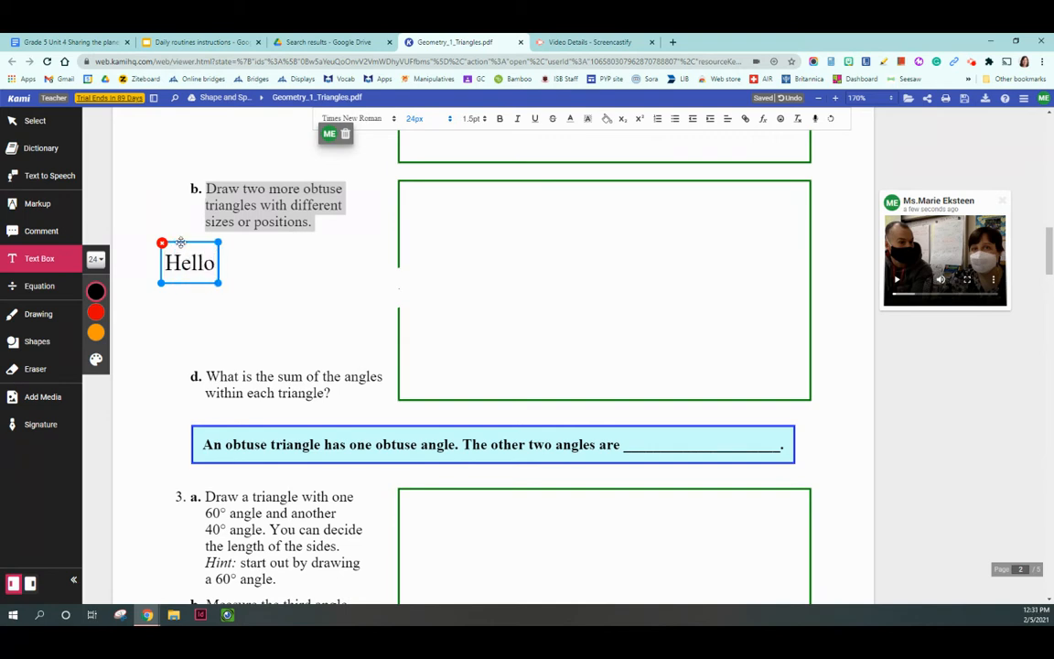
# Step: Move the "Hello" text box onto the covered area of question 2c, enlarge it slightly, and show the available fonts
pyautogui.moveTo(180, 243); pyautogui.dragTo(237, 255)
pyautogui.moveTo(277, 300); pyautogui.dragTo(312, 324)
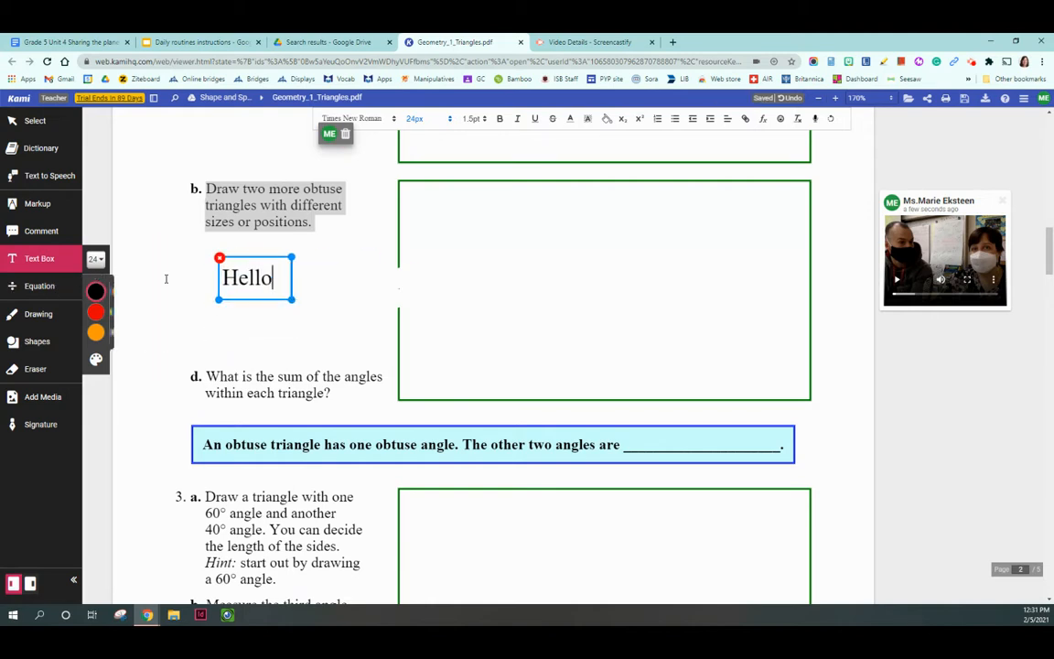
pyautogui.click(355, 118)
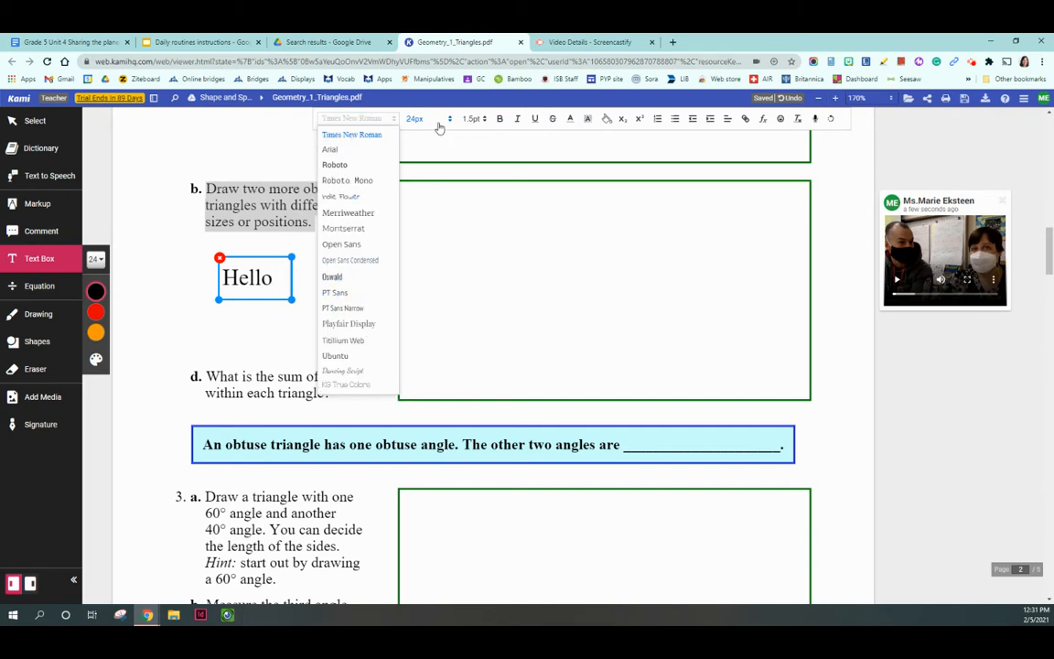
# Step: Insert the equation "x + y = α" in the answer box of question 2b, taking alpha from the symbol palette
pyautogui.click(39, 285)
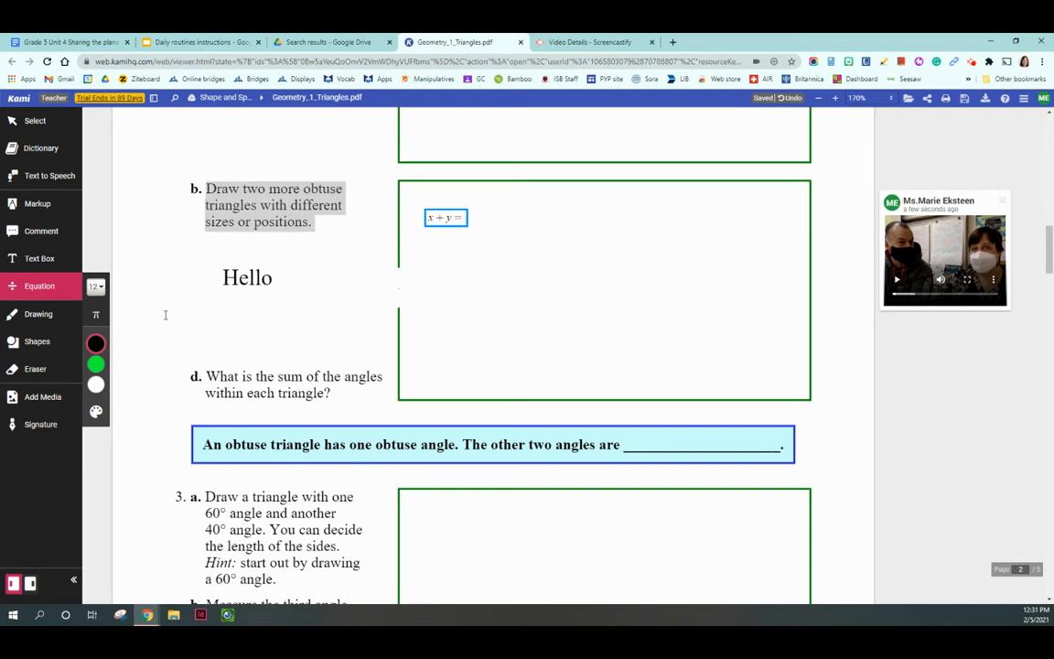
pyautogui.click(102, 320)
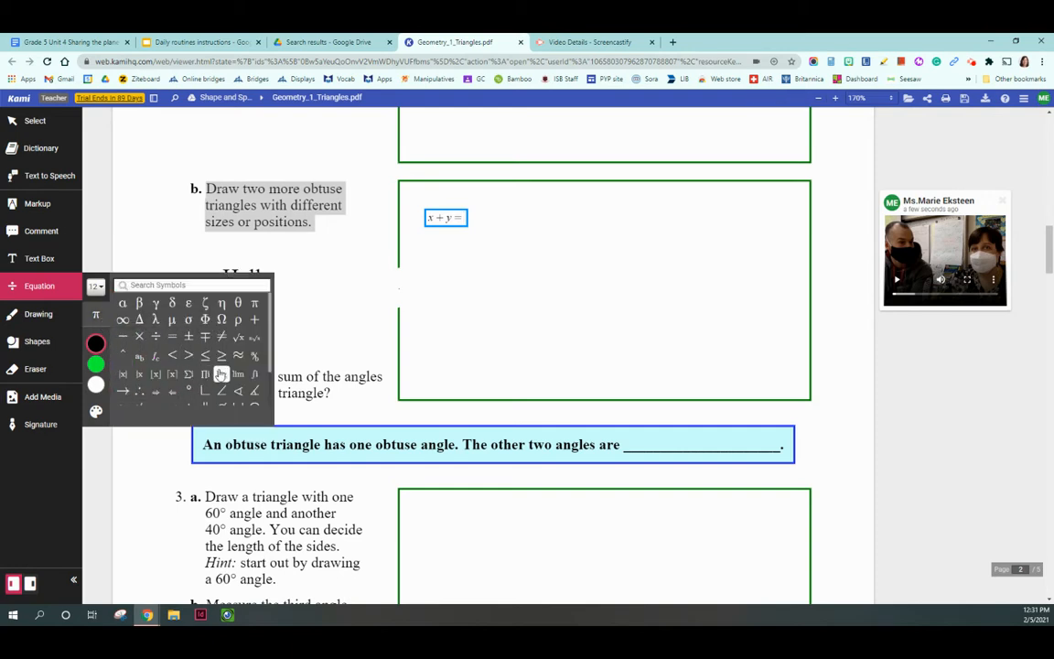
pyautogui.click(123, 304)
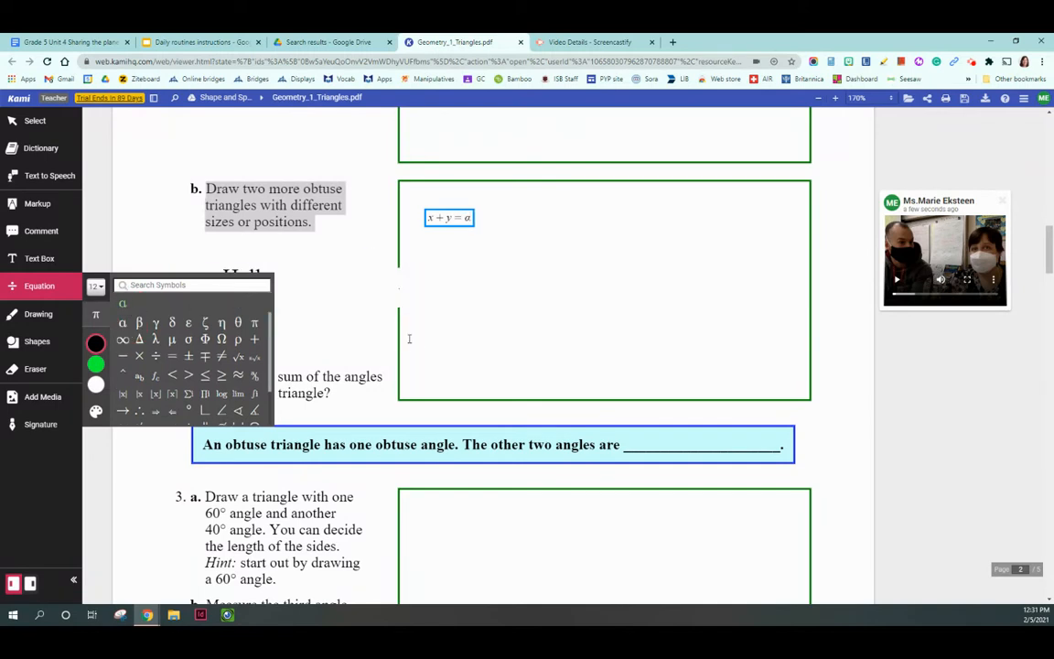
pyautogui.click(458, 219)
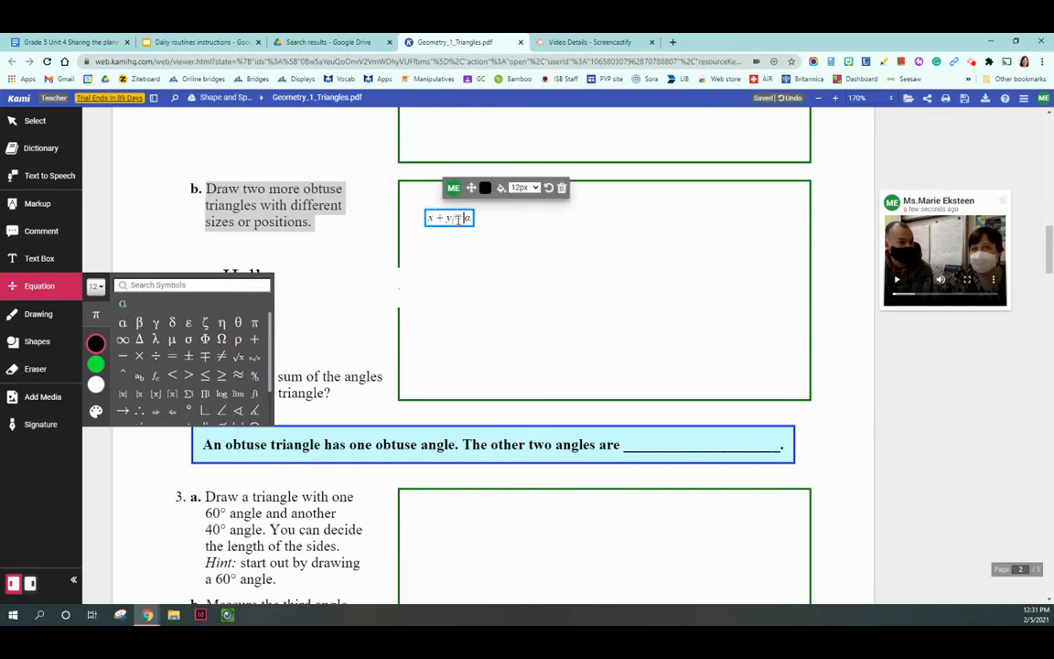
# Step: Draw a freehand black triangle of thickness 6 in the answer box of question 3
pyautogui.click(38, 315)
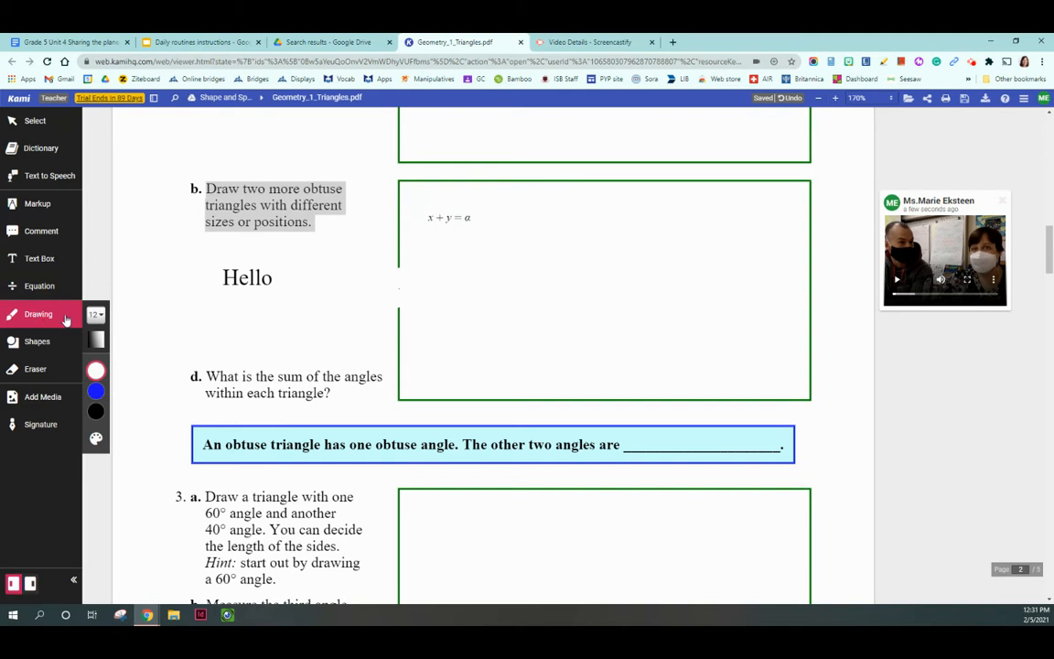
pyautogui.click(96, 410)
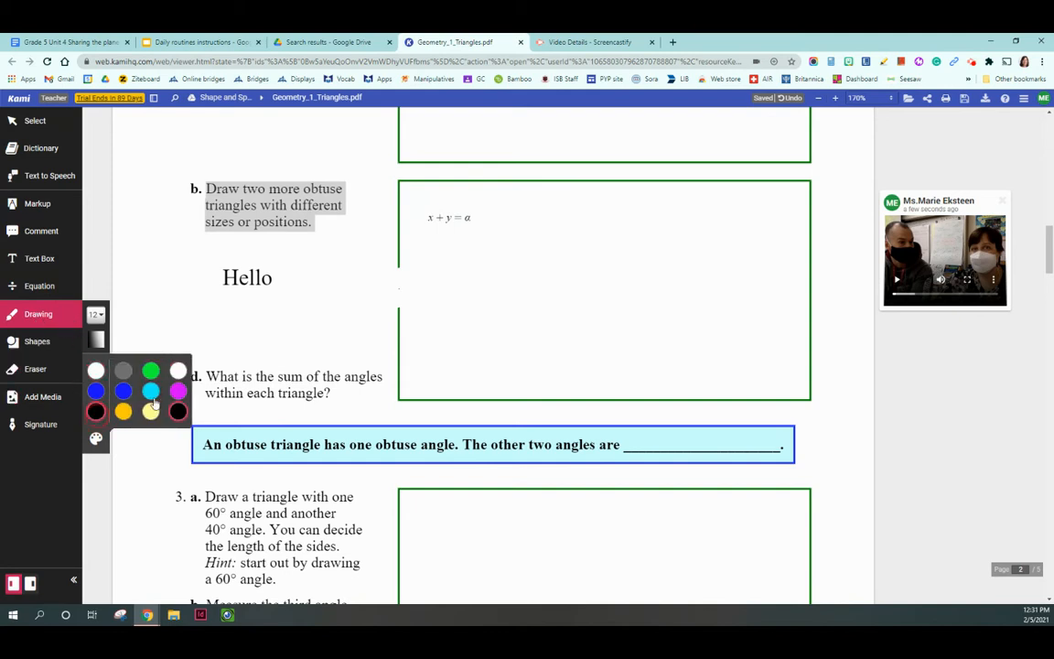
pyautogui.scroll(-3, 492, 354)
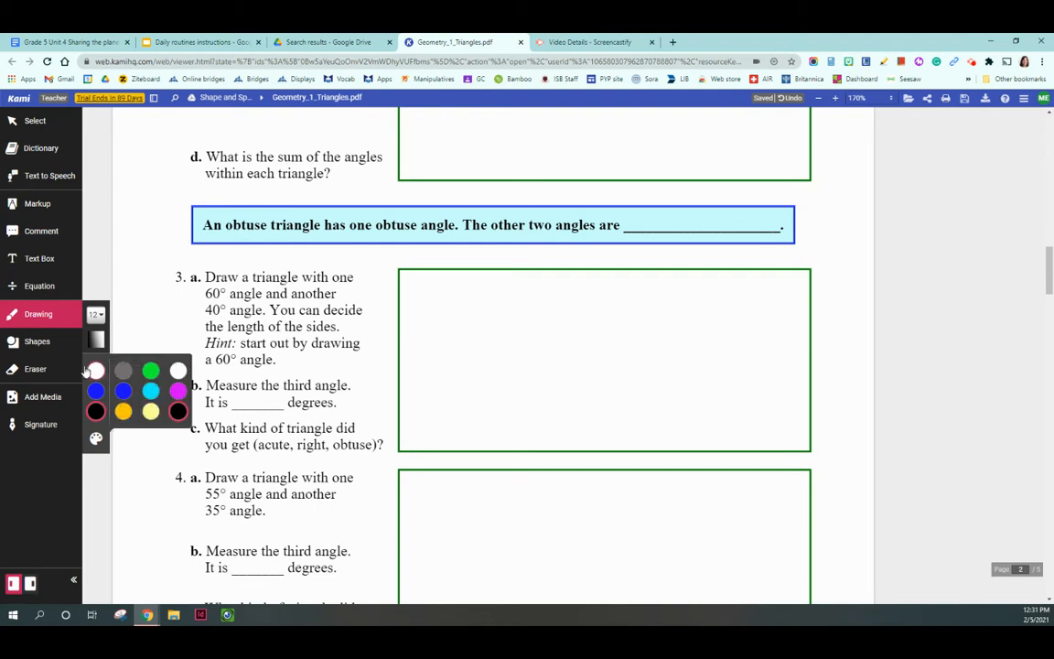
pyautogui.click(97, 318)
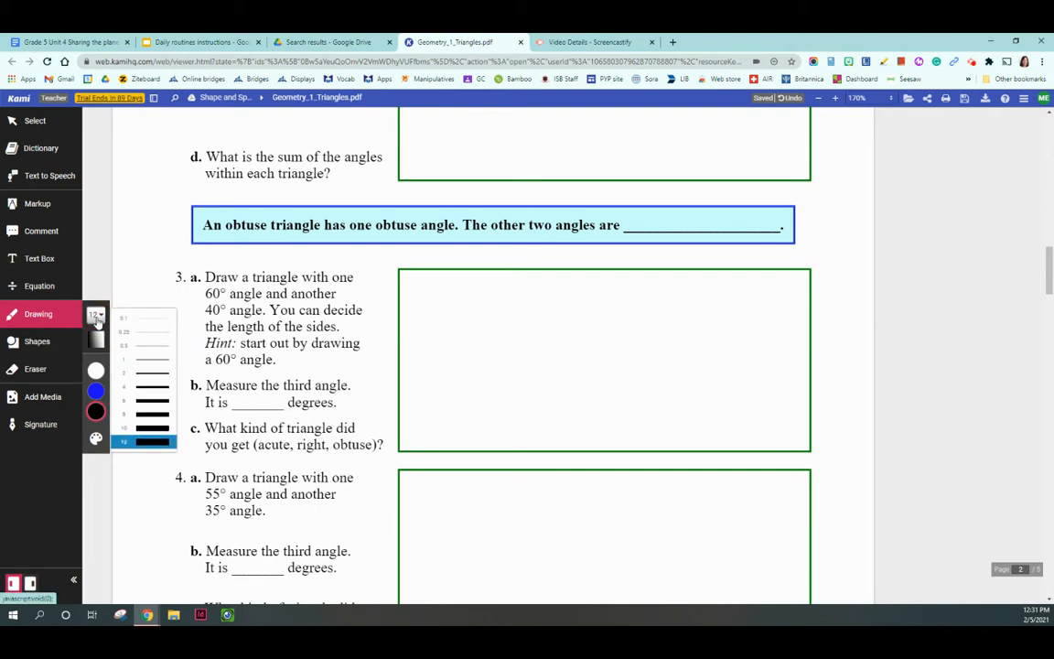
pyautogui.click(158, 403)
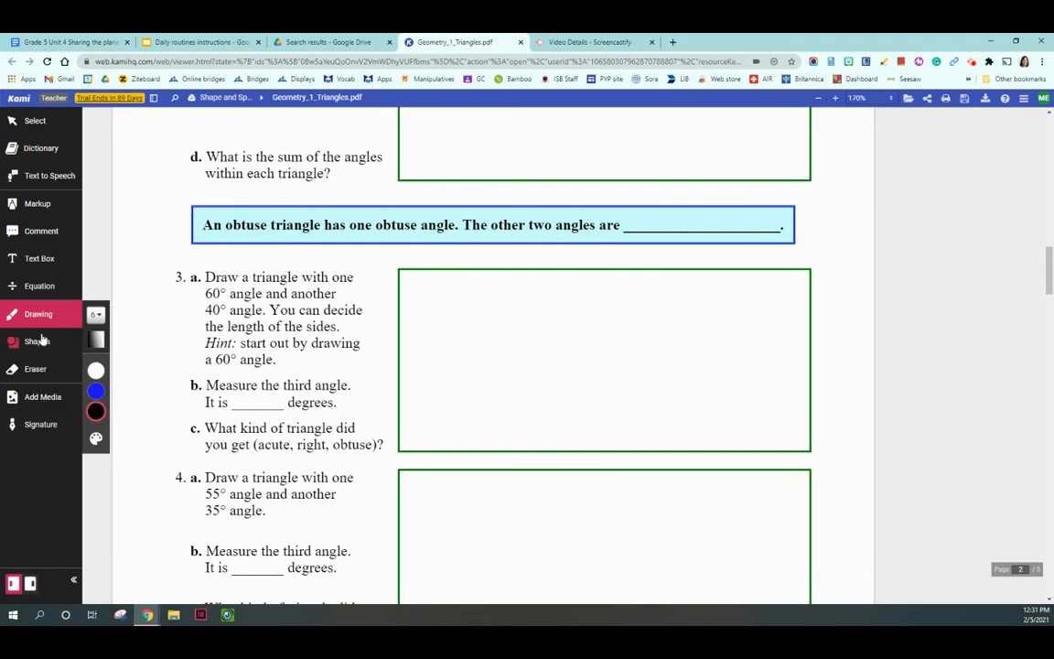
pyautogui.moveTo(581, 293)
pyautogui.mouseDown()
pyautogui.moveTo(510, 379)
pyautogui.moveTo(653, 409)
pyautogui.moveTo(580, 295)
pyautogui.mouseUp()
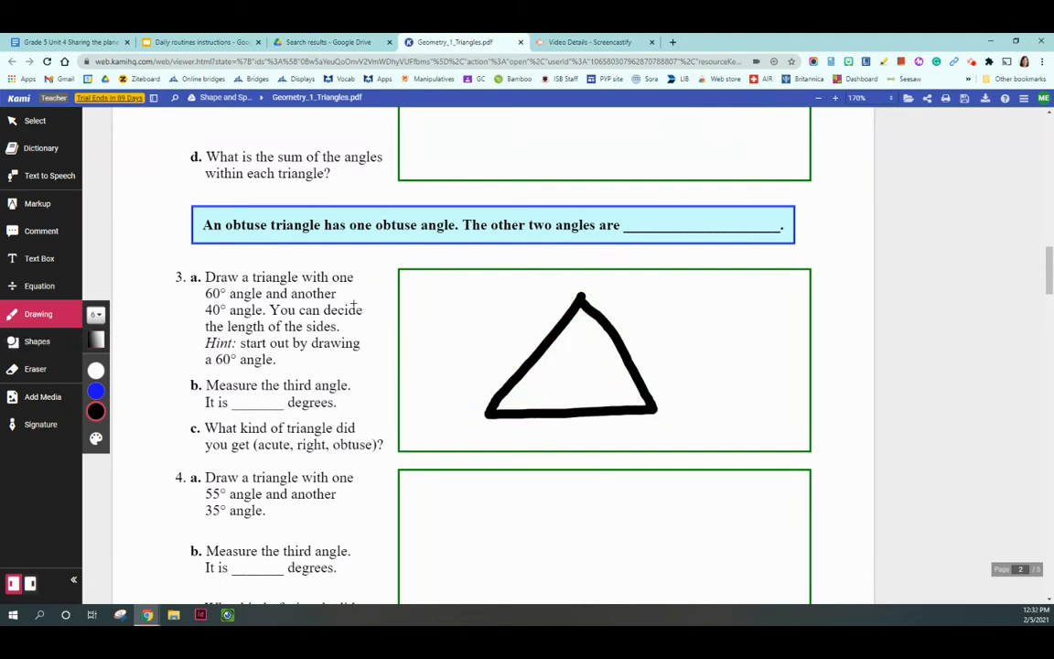
# Step: Add two triangle shapes to question 3's answer box: a large one overlapping the freehand triangle and a small one on its other side
pyautogui.click(39, 342)
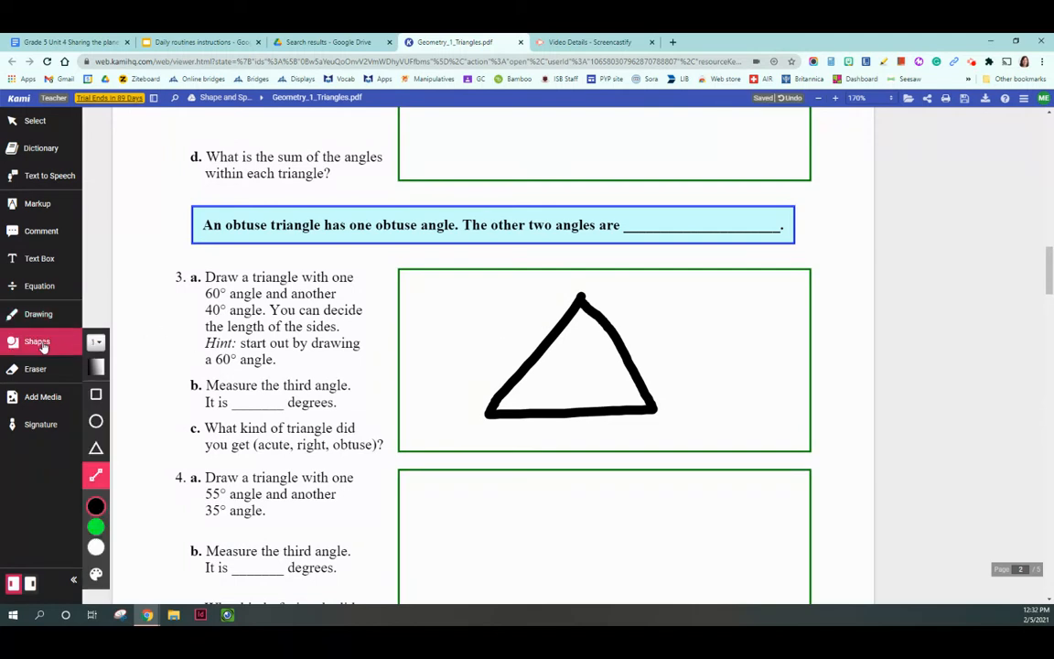
pyautogui.click(97, 447)
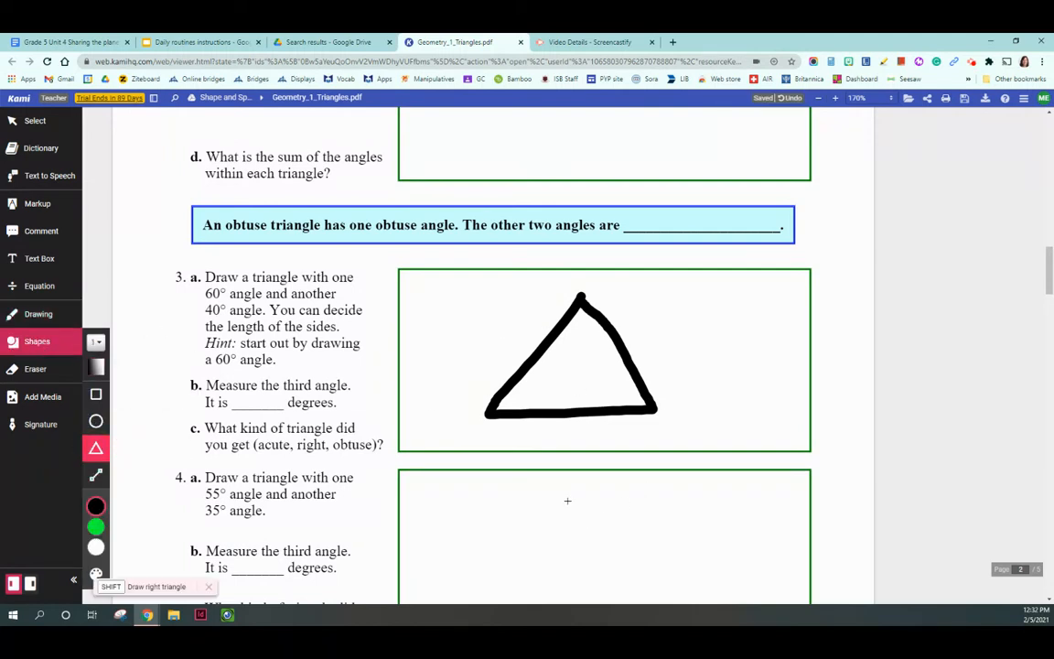
pyautogui.moveTo(669, 301); pyautogui.dragTo(777, 400)
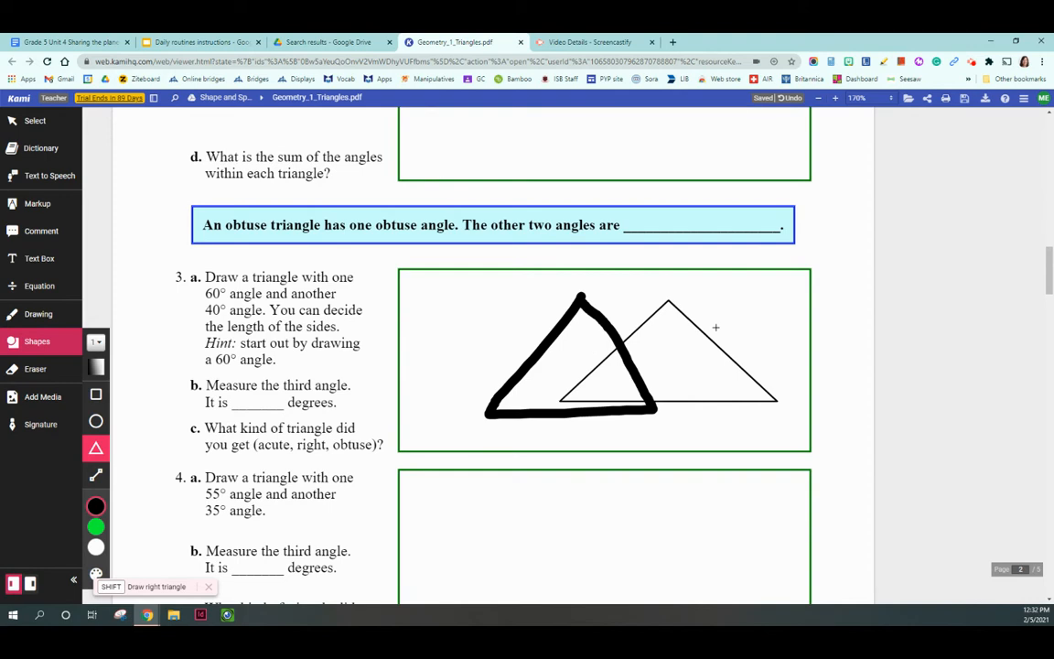
pyautogui.moveTo(431, 300); pyautogui.dragTo(452, 350)
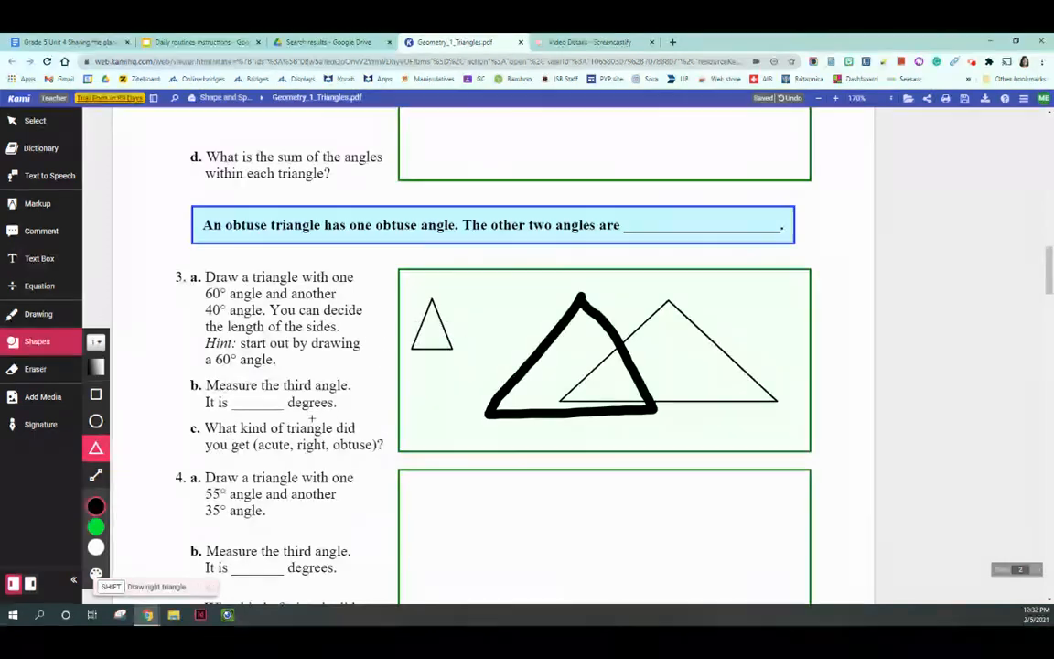
# Step: Draw a four-sided figure from four straight lines in the answer box of question 4
pyautogui.scroll(-1, 313, 422)
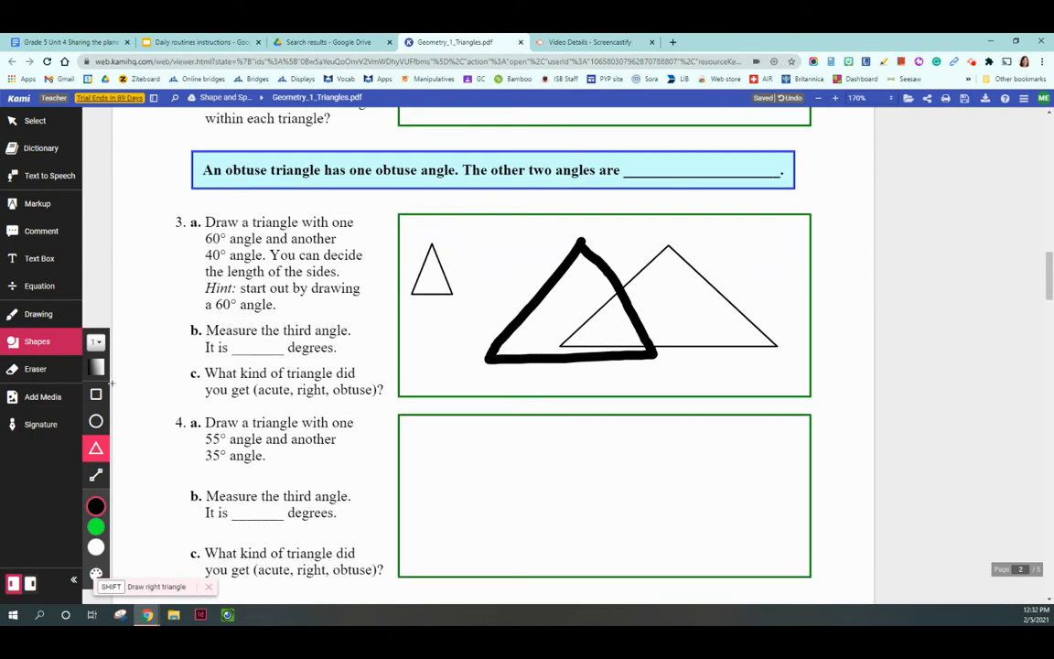
pyautogui.click(95, 475)
pyautogui.click(504, 434)
pyautogui.click(499, 538)
pyautogui.click(628, 539)
pyautogui.click(626, 423)
pyautogui.click(505, 429)
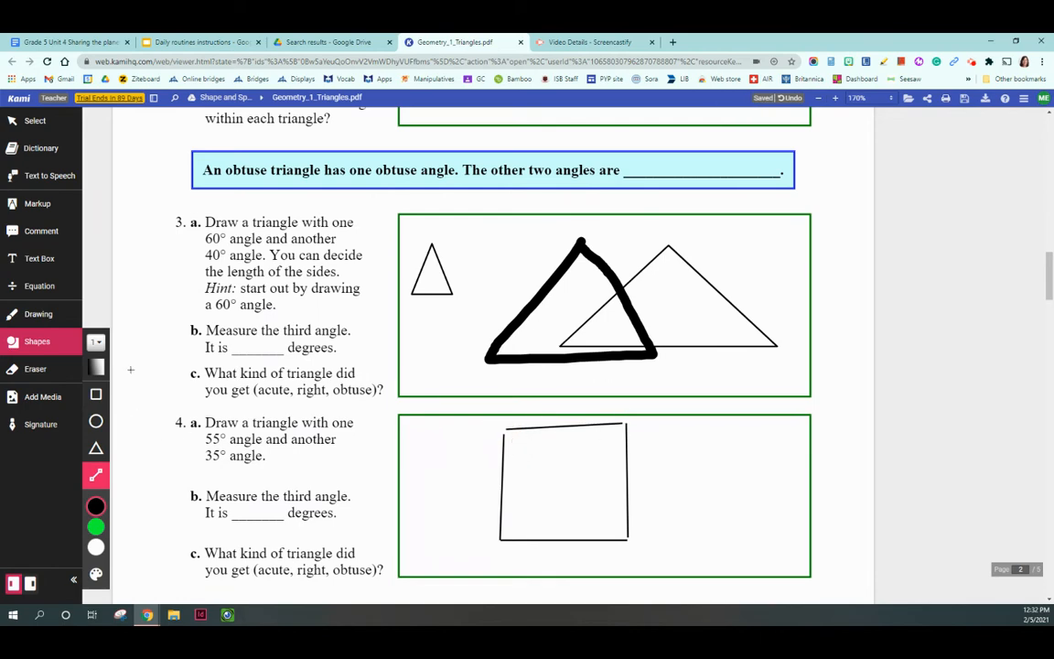
# Step: Erase the white strokes covering the text of question 2c
pyautogui.click(48, 372)
pyautogui.scroll(3, 369, 291)
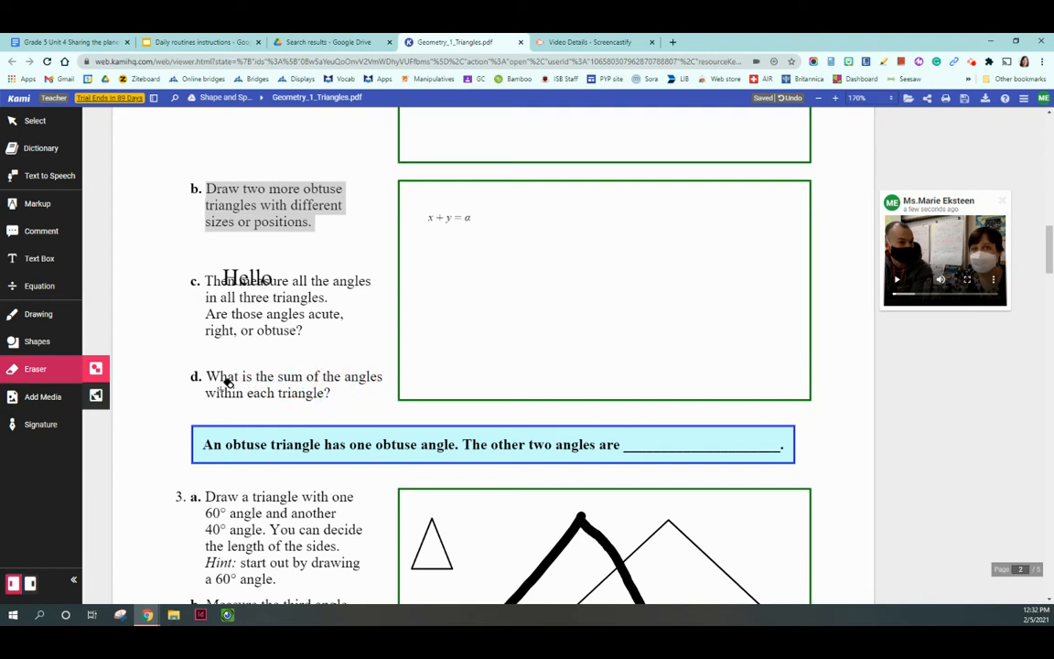
# Step: Erase the three triangles in question 3 and the left line of the four-sided figure in question 4
pyautogui.scroll(-2, 474, 446)
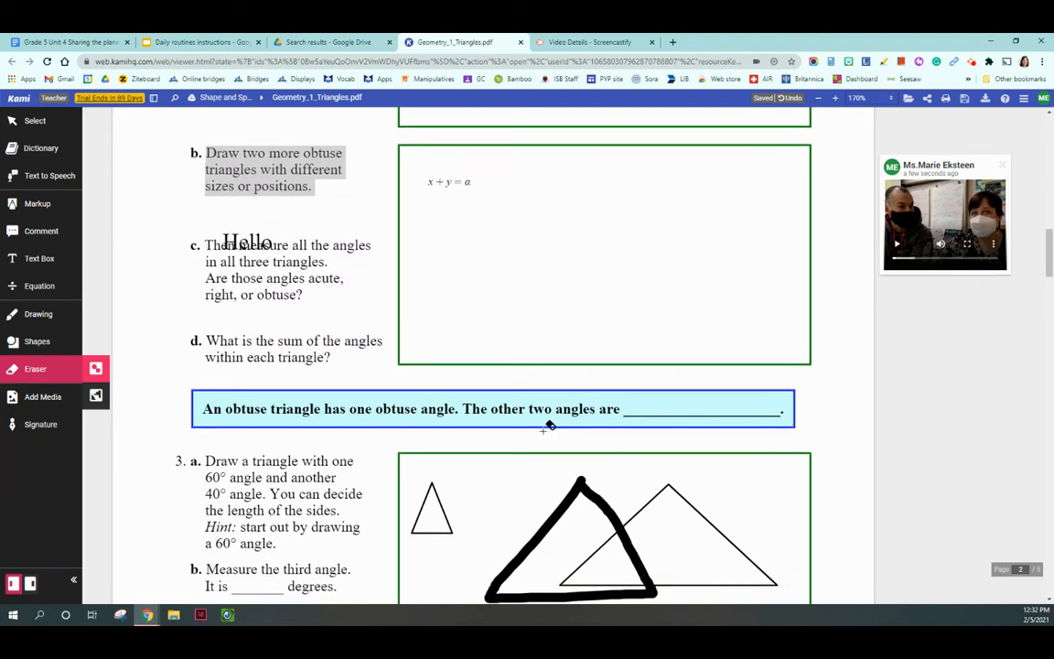
pyautogui.click(552, 400)
pyautogui.click(675, 385)
pyautogui.click(580, 442)
pyautogui.click(433, 395)
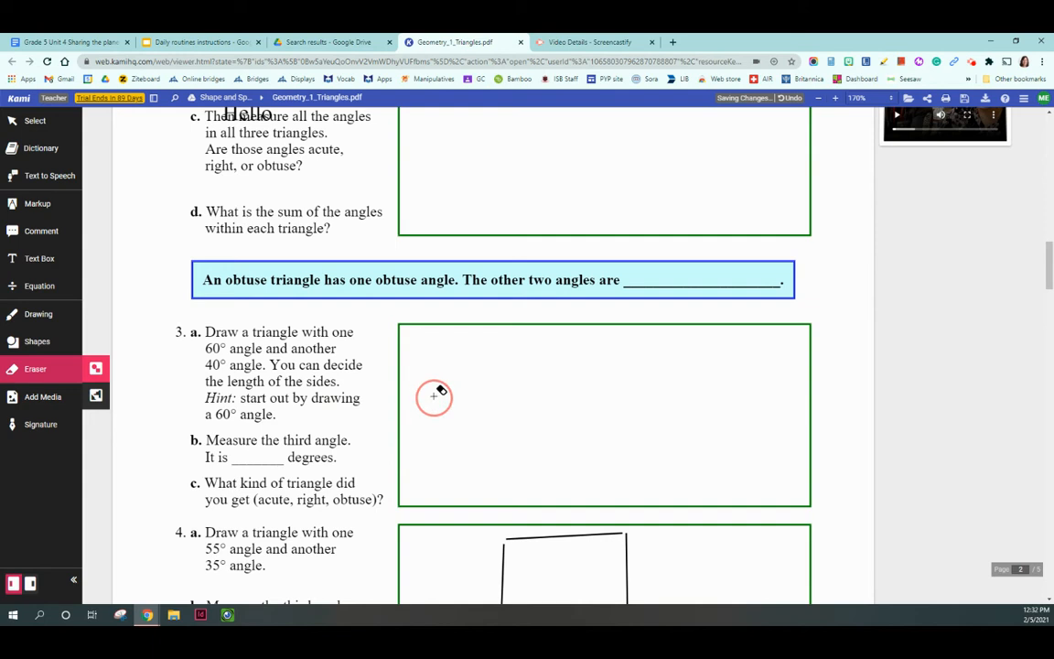
pyautogui.scroll(-2, 548, 395)
pyautogui.click(568, 439)
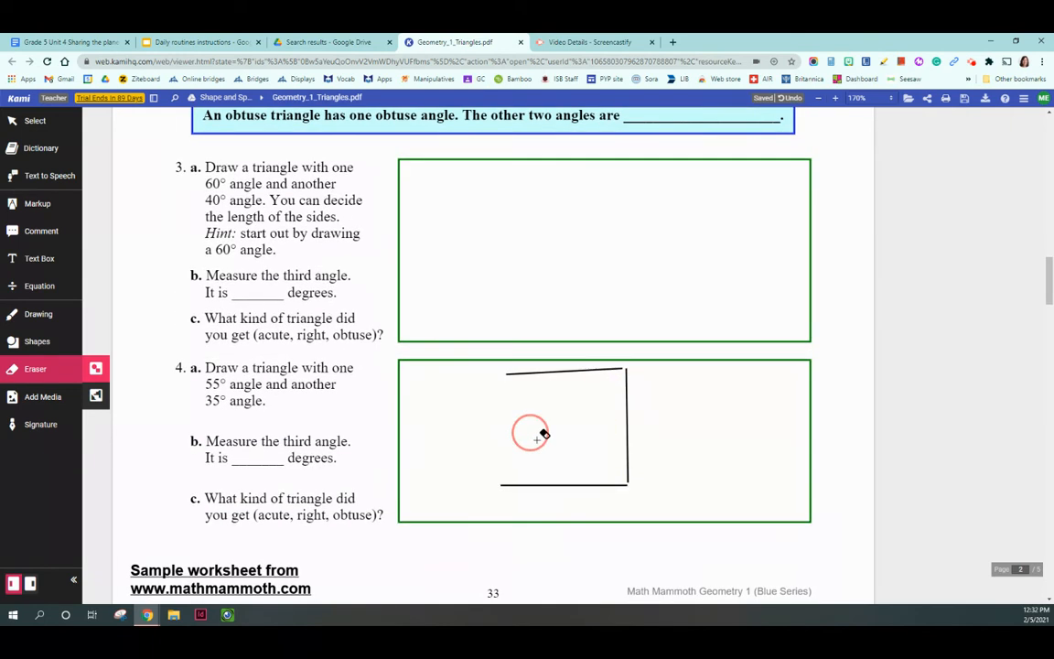
# Step: Place the "Great Idea!" sticker in the answer box of question 3
pyautogui.click(43, 399)
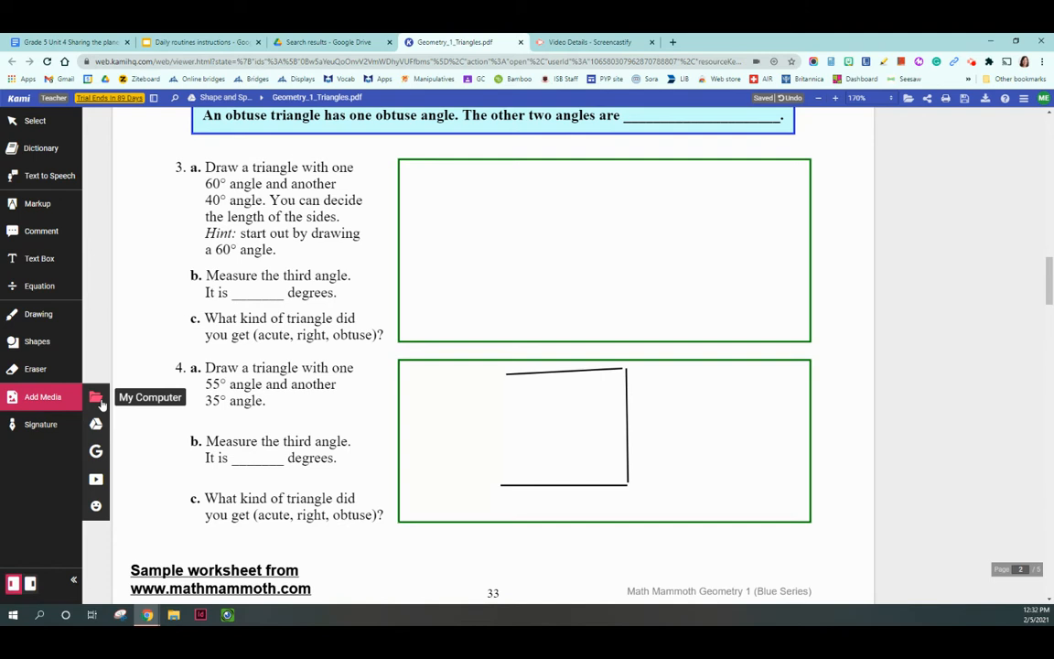
pyautogui.click(96, 508)
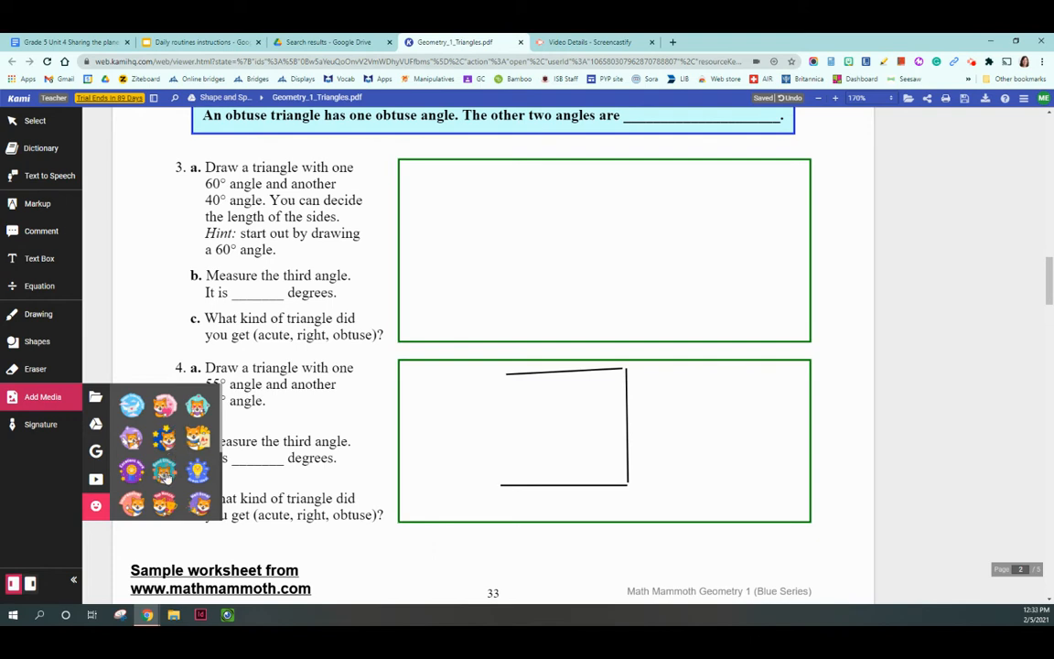
pyautogui.scroll(-1, 170, 428)
pyautogui.moveTo(199, 419); pyautogui.dragTo(546, 266)
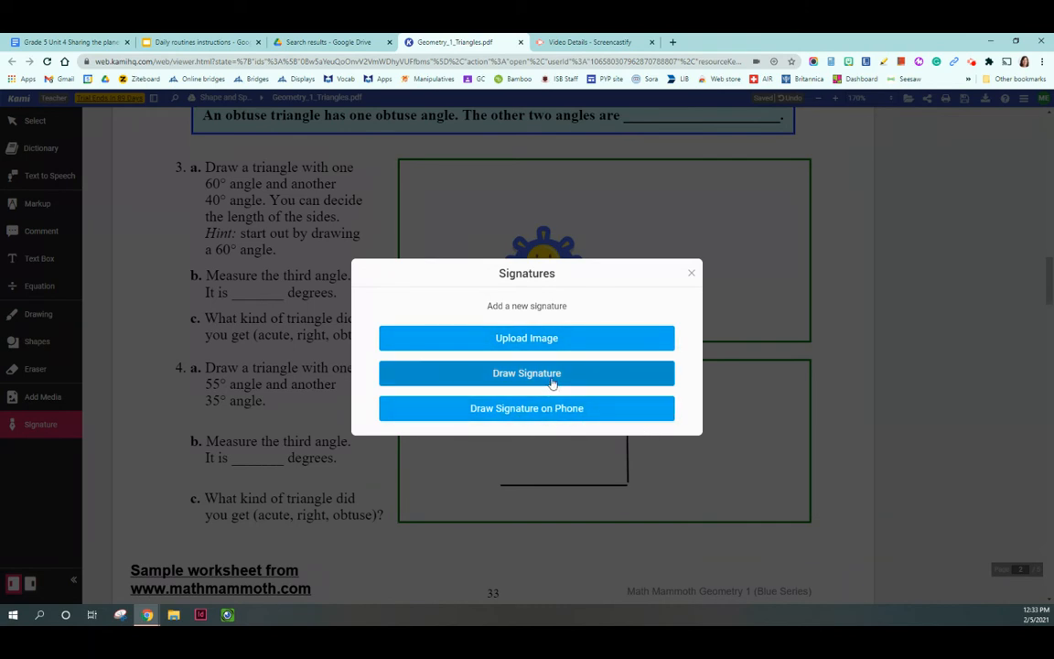
# Step: View the options for adding a signature, then return to the worksheet without adding one
pyautogui.click(692, 273)
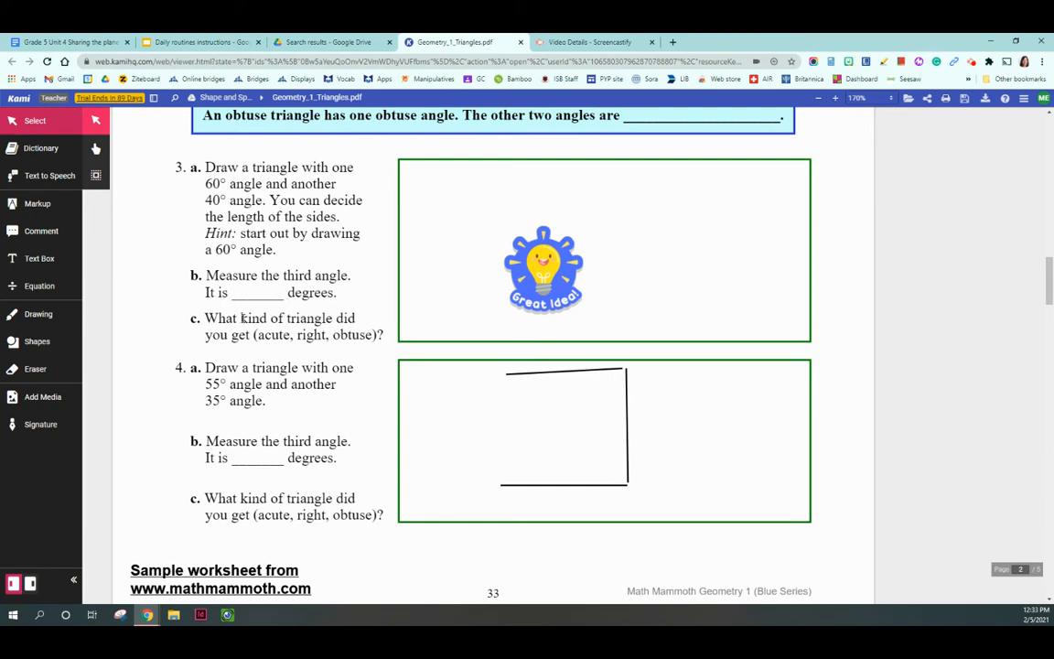
pyautogui.scroll(-4, 277, 369)
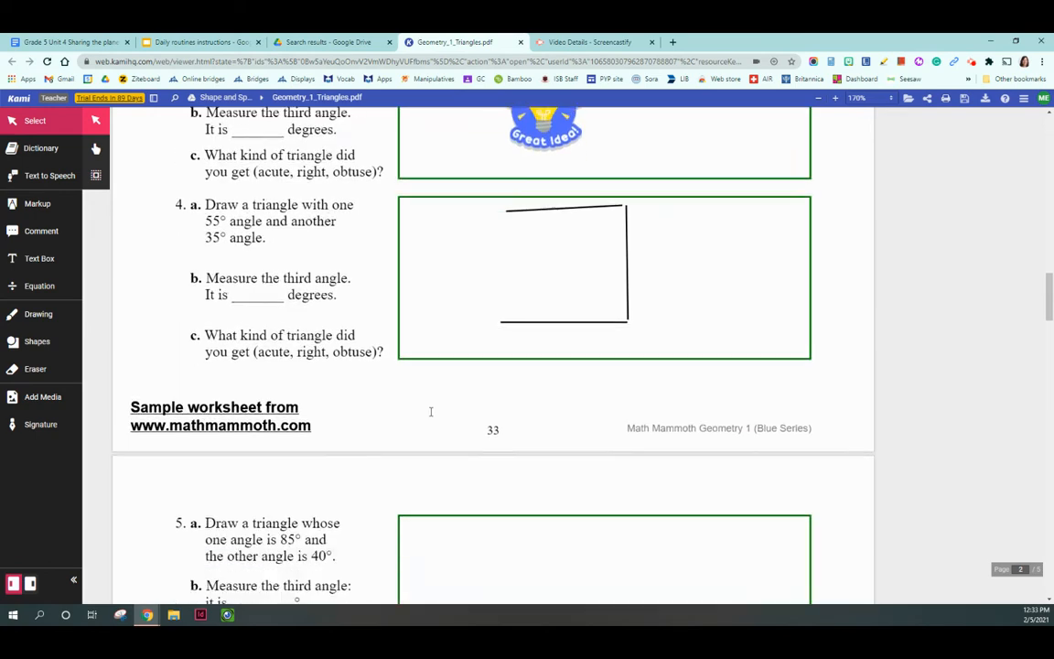
pyautogui.scroll(2, 428, 414)
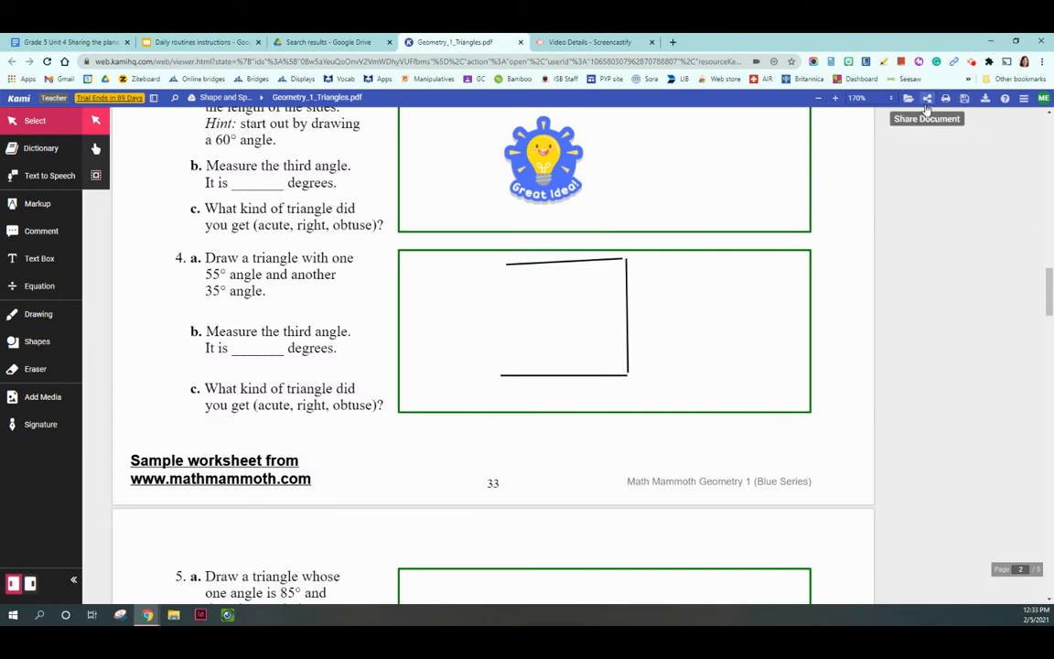
# Step: Review the Google Drive save options, and open the document's Google sharing settings with Editor access for anyone with the link
pyautogui.click(964, 101)
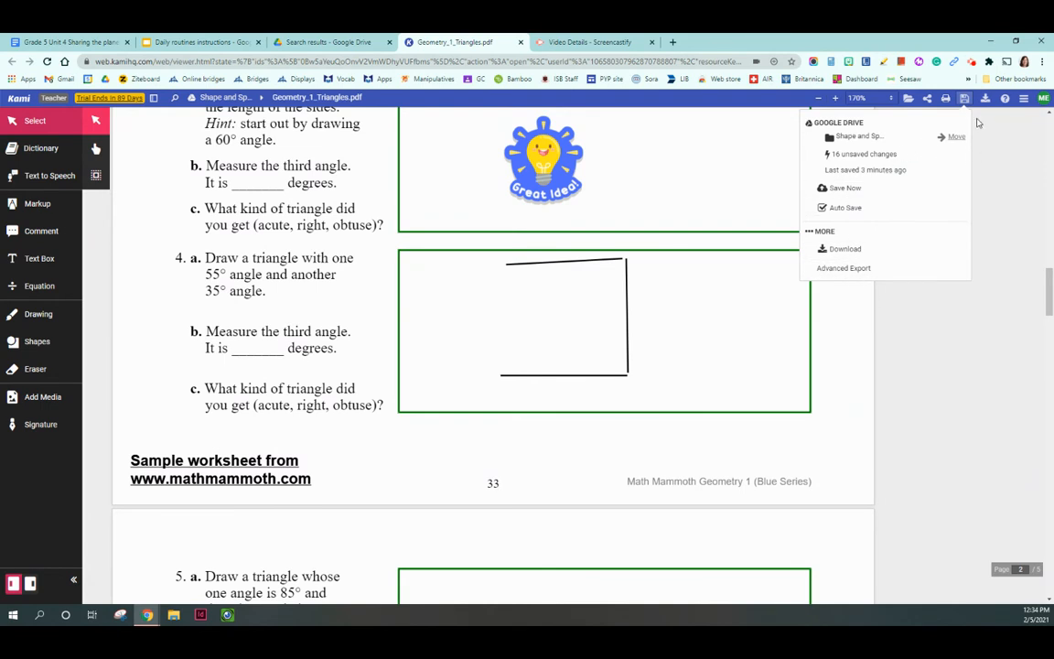
pyautogui.click(927, 98)
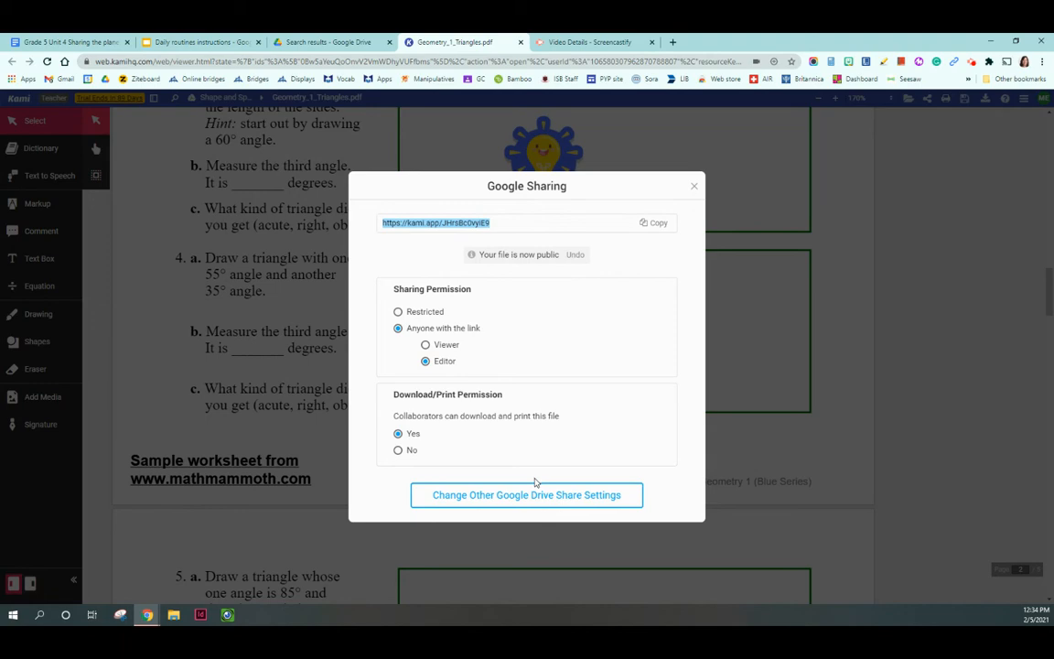
# Step: Close the Google sharing settings and return to the beginning of the Triangles worksheet
pyautogui.click(694, 186)
pyautogui.scroll(5, 967, 229)
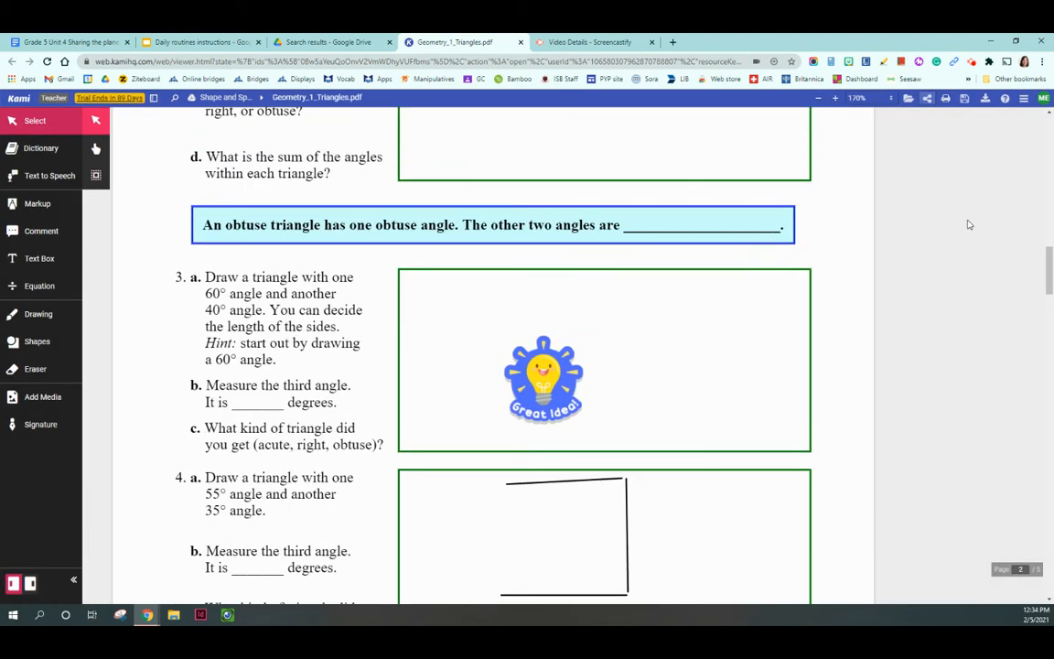
pyautogui.scroll(5, 975, 151)
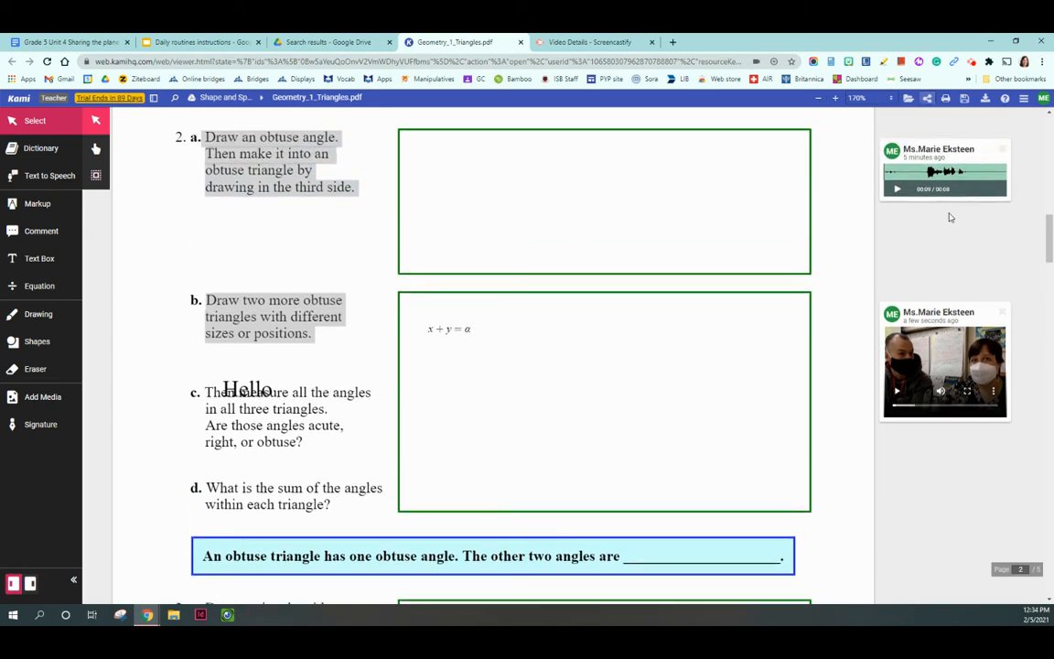
pyautogui.scroll(8, 965, 247)
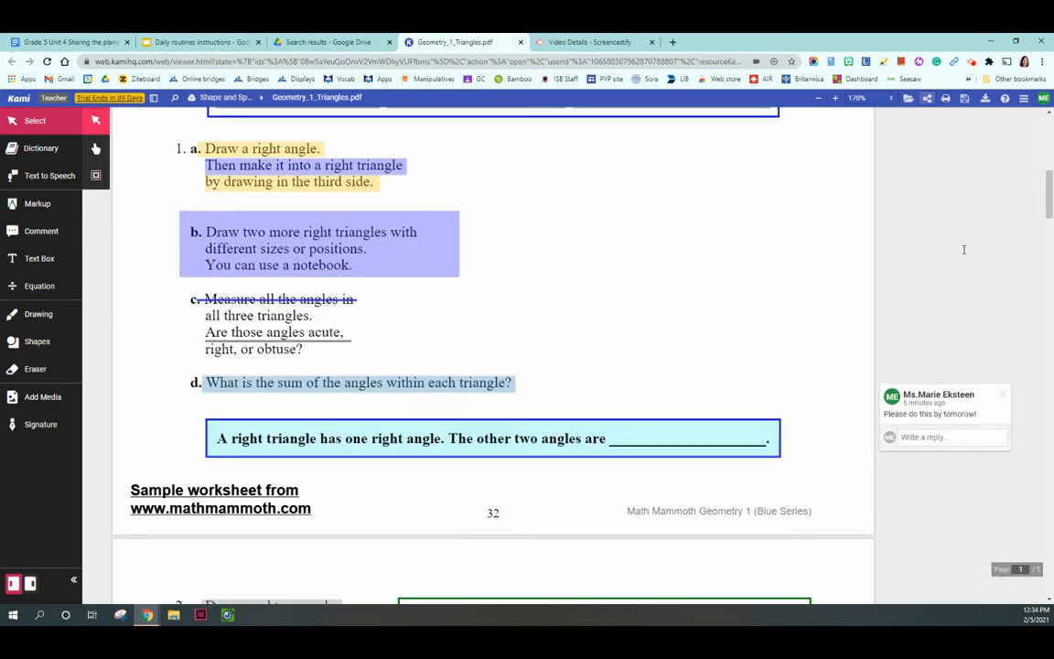
pyautogui.scroll(3, 960, 261)
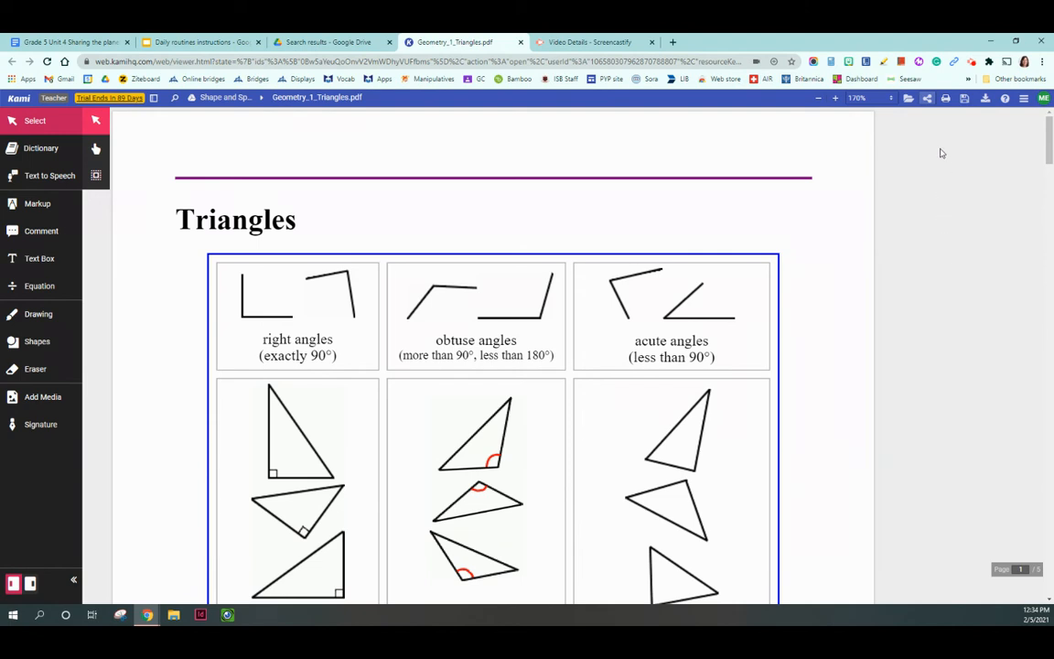
# Step: Process the worksheet for the Split and Merge tool and open its pages there for arranging
pyautogui.click(1024, 98)
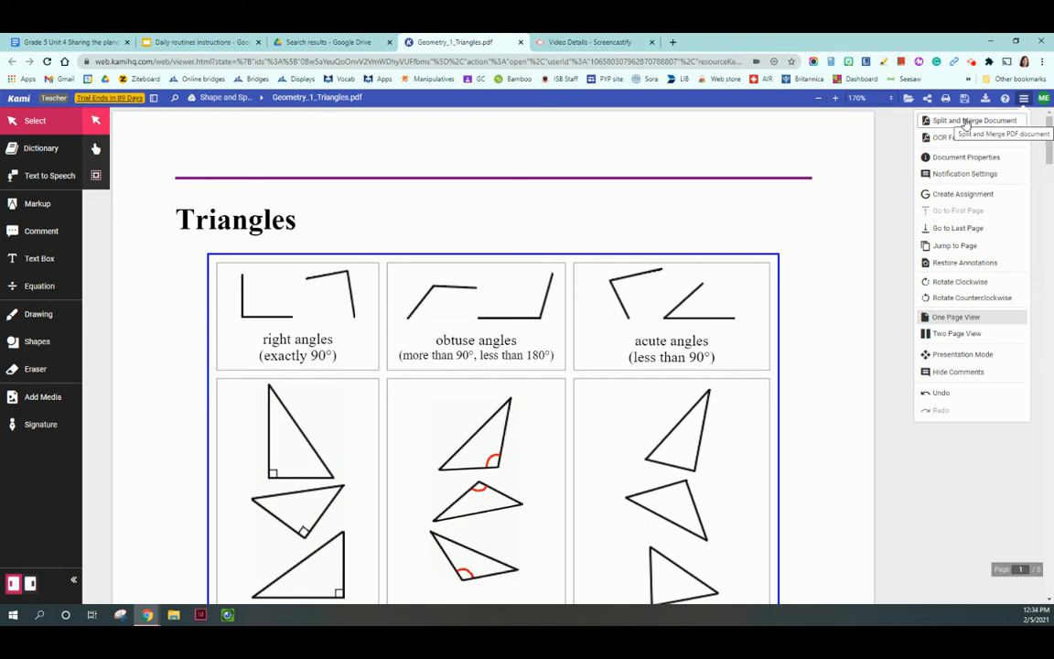
pyautogui.click(965, 121)
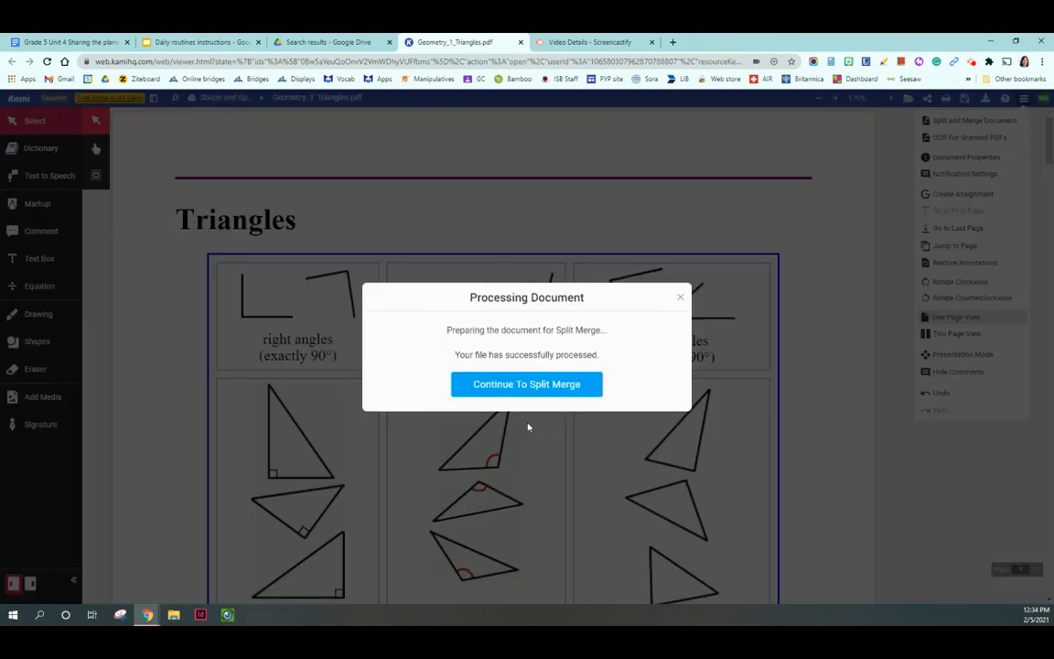
pyautogui.click(523, 391)
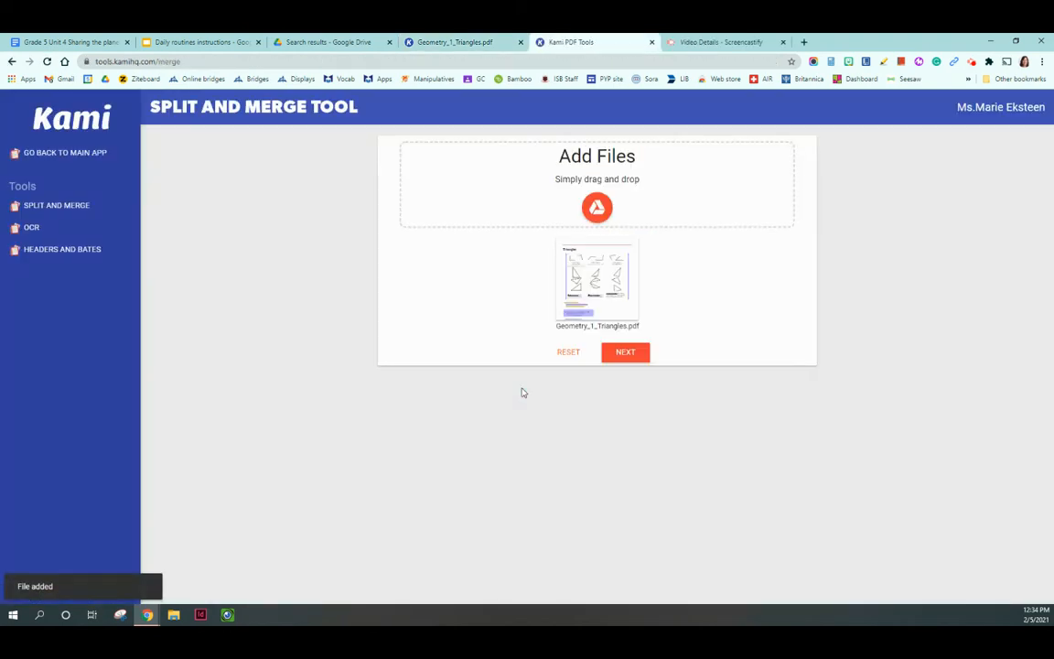
pyautogui.click(635, 355)
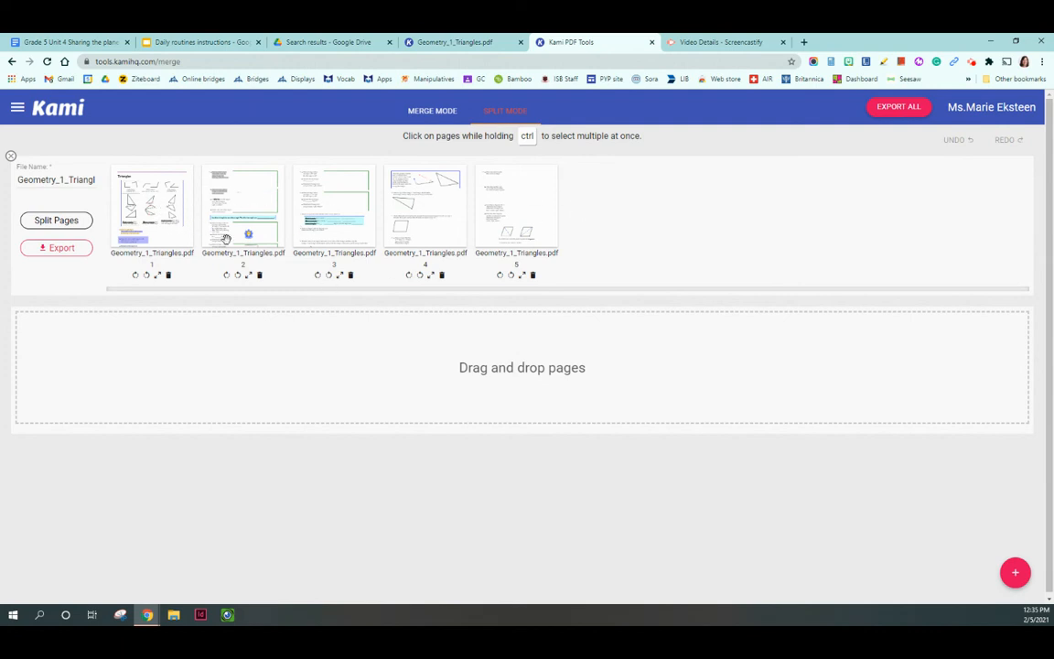
# Step: Reorder the pages so page 4 comes second and page 2 last, and delete page 1
pyautogui.moveTo(435, 211); pyautogui.dragTo(228, 206)
pyautogui.moveTo(334, 208); pyautogui.dragTo(534, 203)
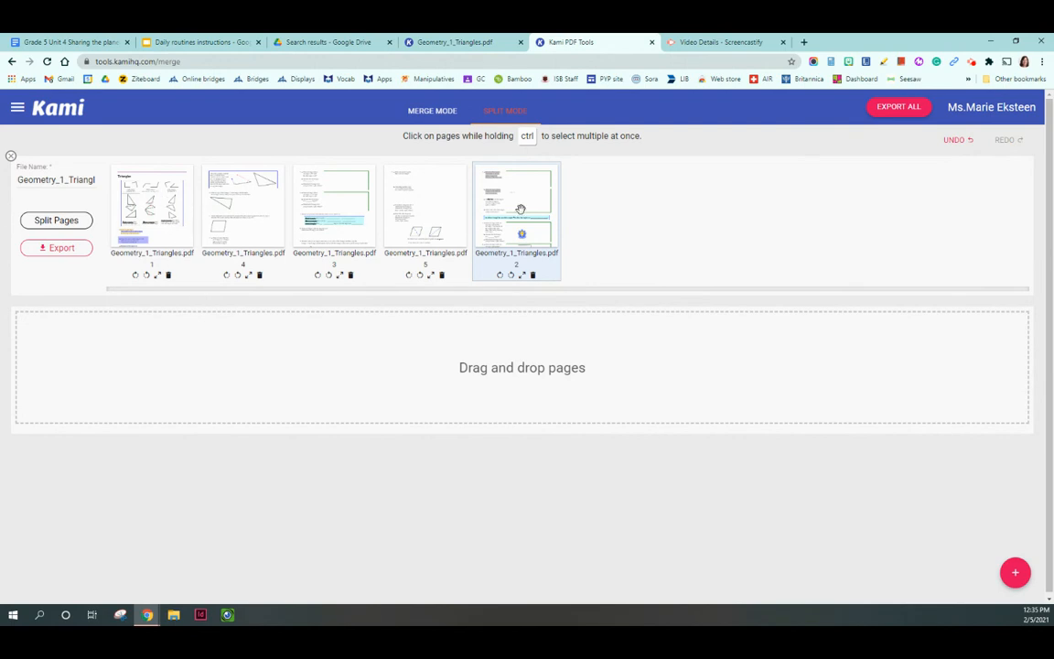
pyautogui.click(160, 225)
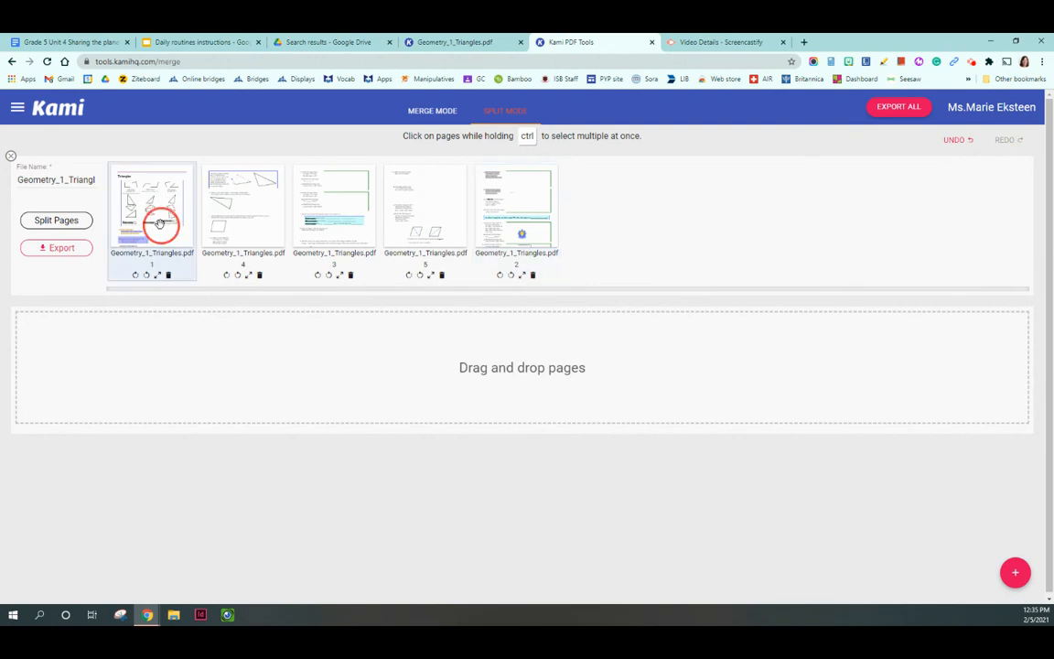
pyautogui.click(168, 275)
# Step: Rotate page 5 through a full turn in four quarter-turn increments
pyautogui.click(330, 275)
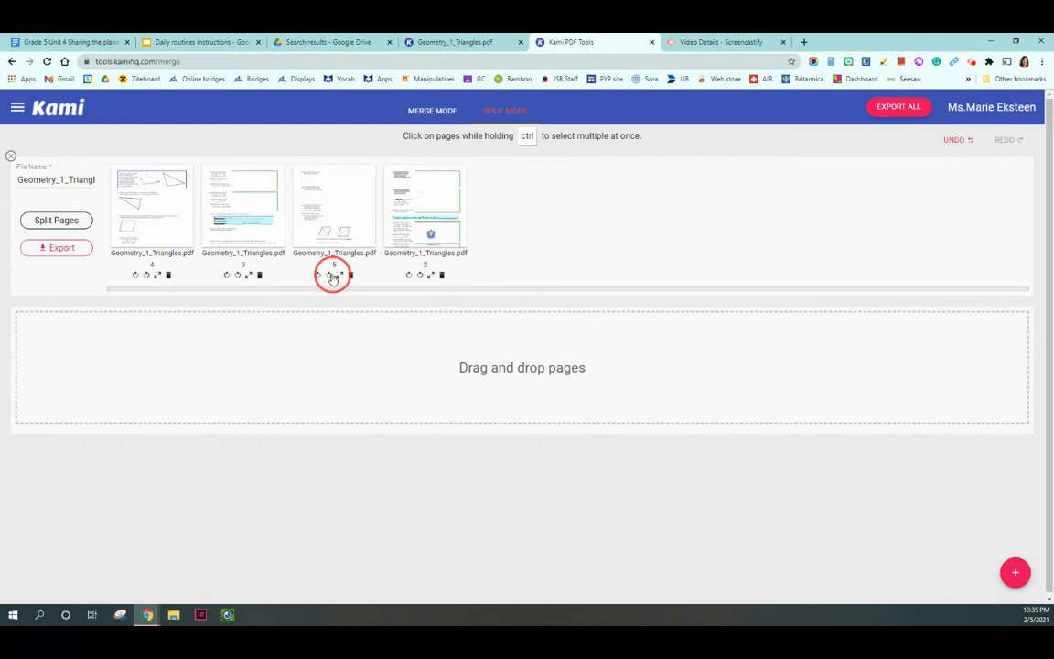
pyautogui.click(329, 274)
pyautogui.click(329, 275)
pyautogui.click(330, 275)
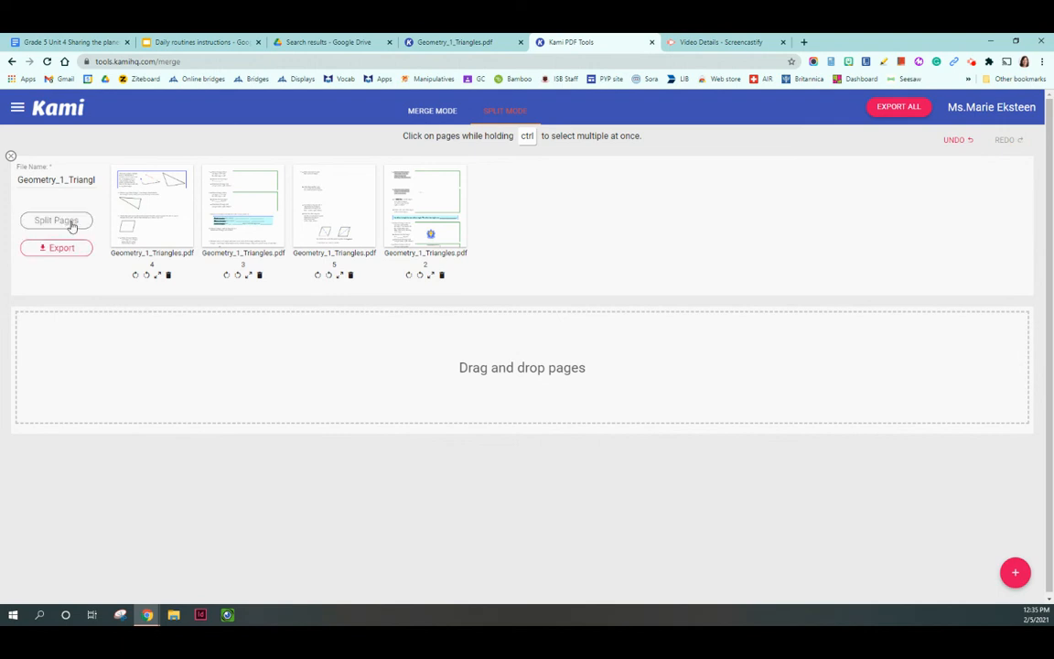
# Step: Split pages 5, 3 and 2, in that order, into a separate new document, leaving page 4 in the original
pyautogui.moveTo(311, 221); pyautogui.dragTo(320, 402)
pyautogui.moveTo(260, 234); pyautogui.dragTo(271, 364)
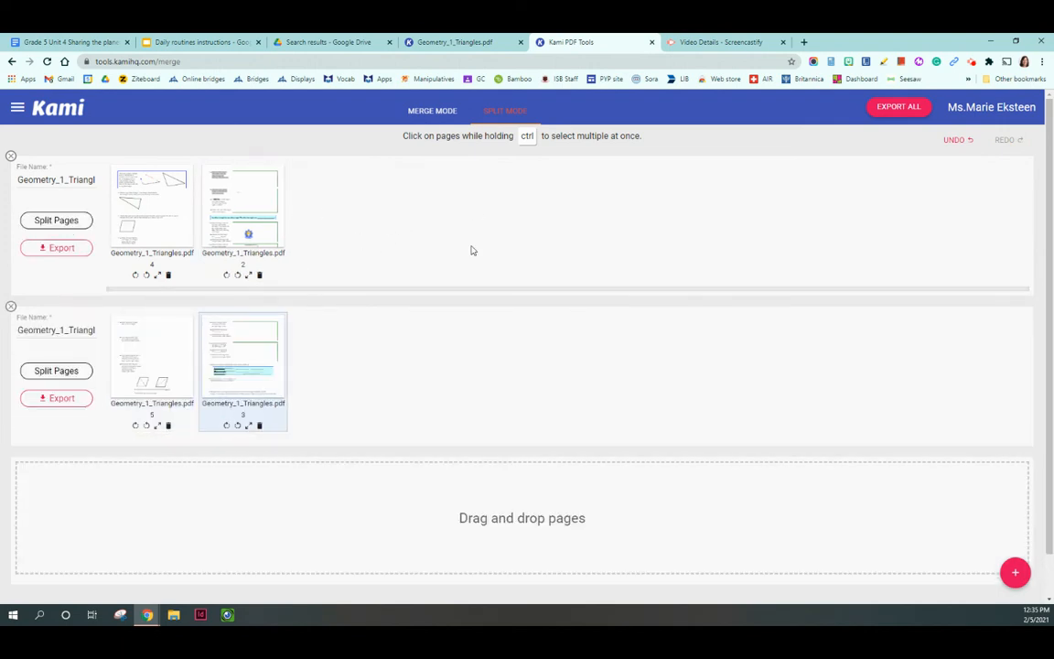
pyautogui.moveTo(253, 221); pyautogui.dragTo(335, 375)
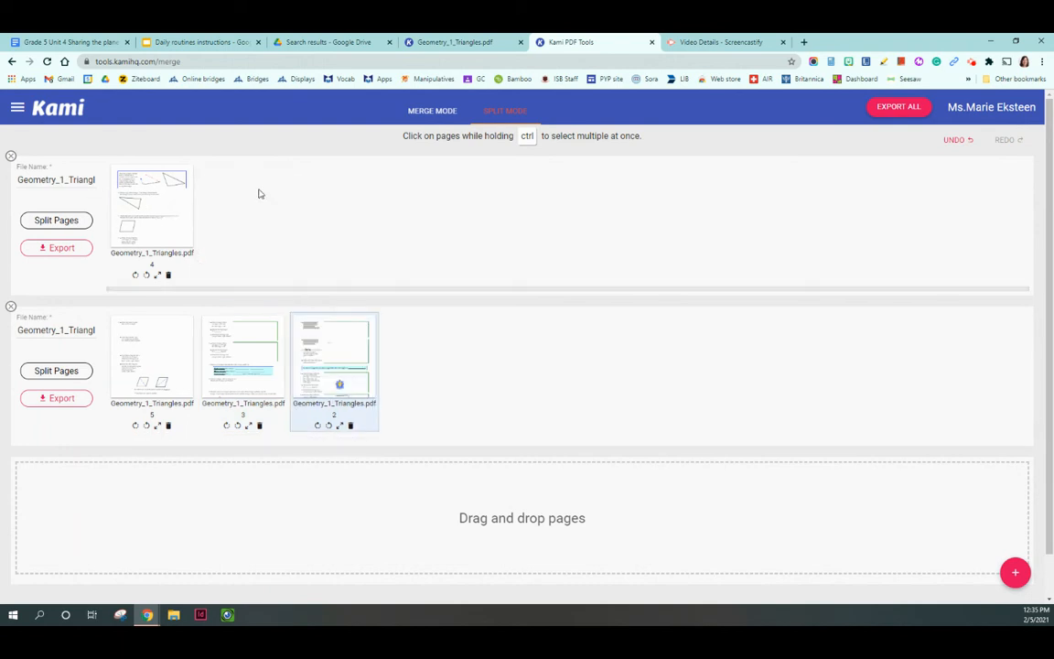